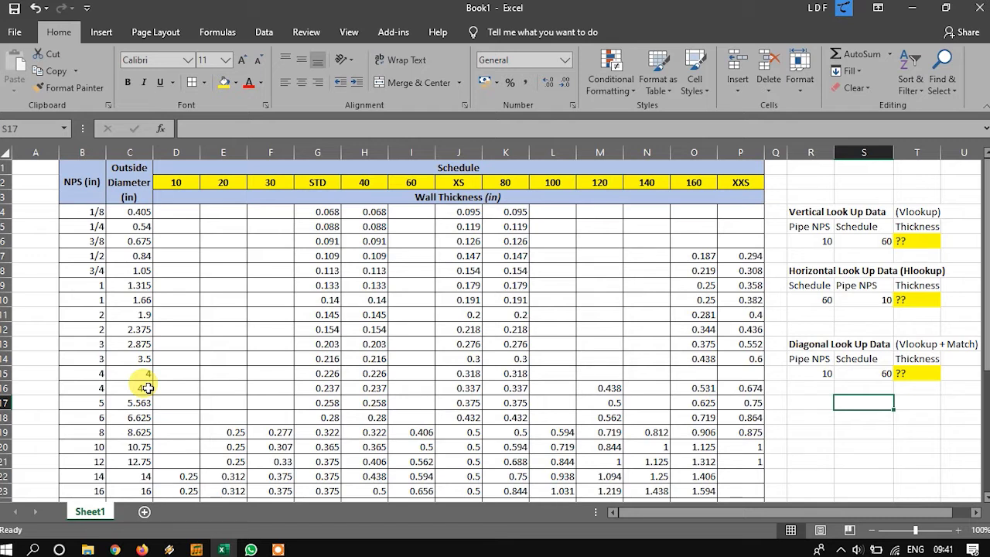
# Highlight the wall thickness cell for NPS 10 and Schedule 60 (I20) with a yellow fill
pyautogui.click(94, 445)
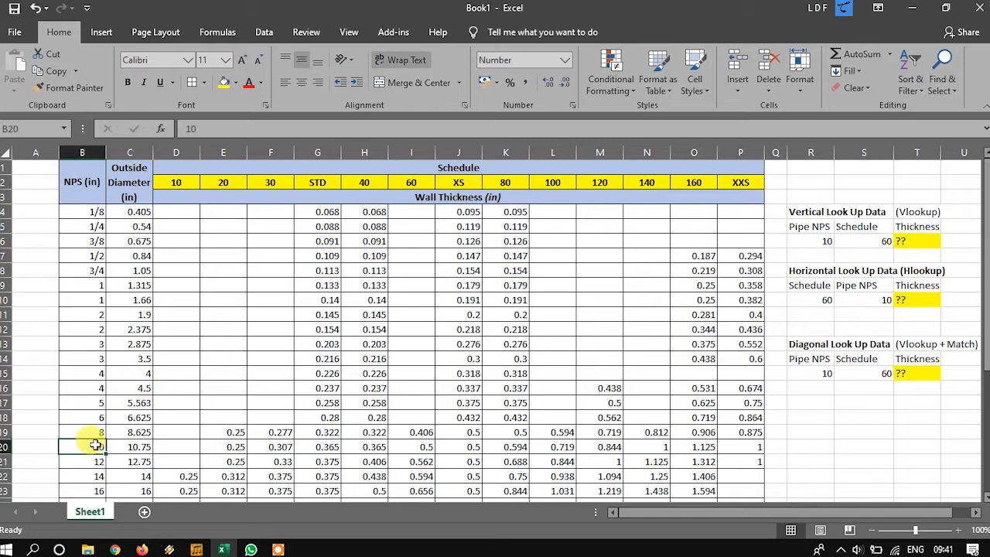
pyautogui.click(403, 180)
pyautogui.click(92, 445)
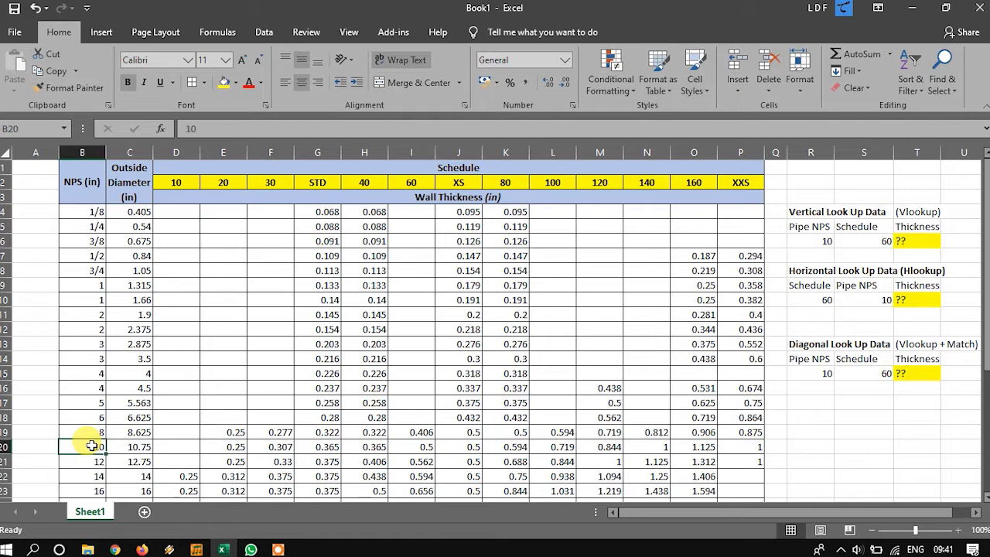
pyautogui.moveTo(91, 446); pyautogui.dragTo(412, 441)
pyautogui.click(413, 447)
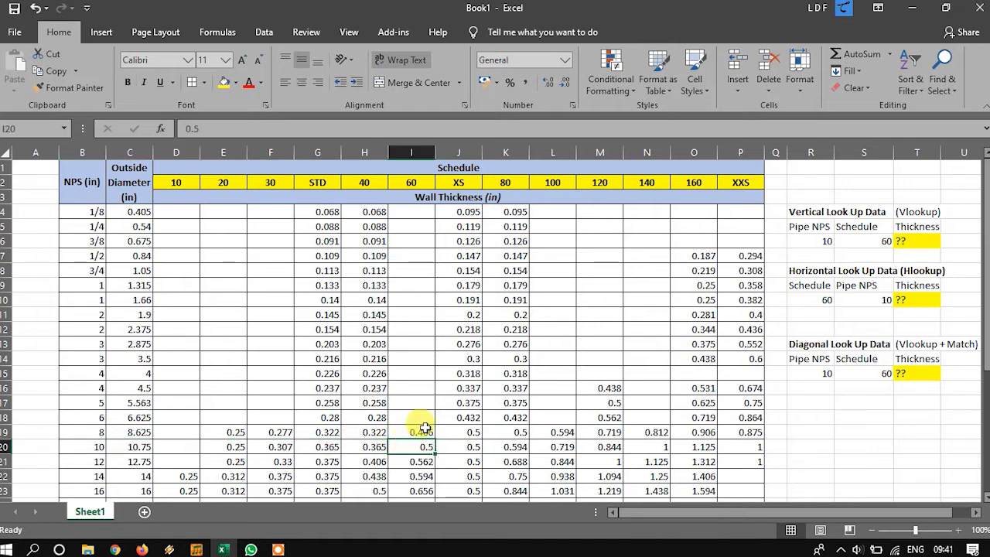
pyautogui.click(223, 82)
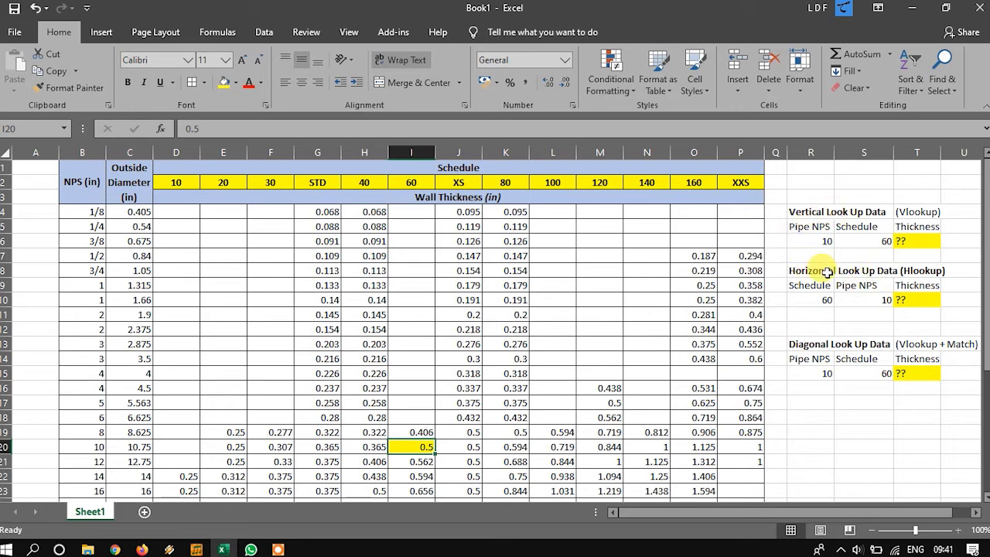
pyautogui.click(807, 343)
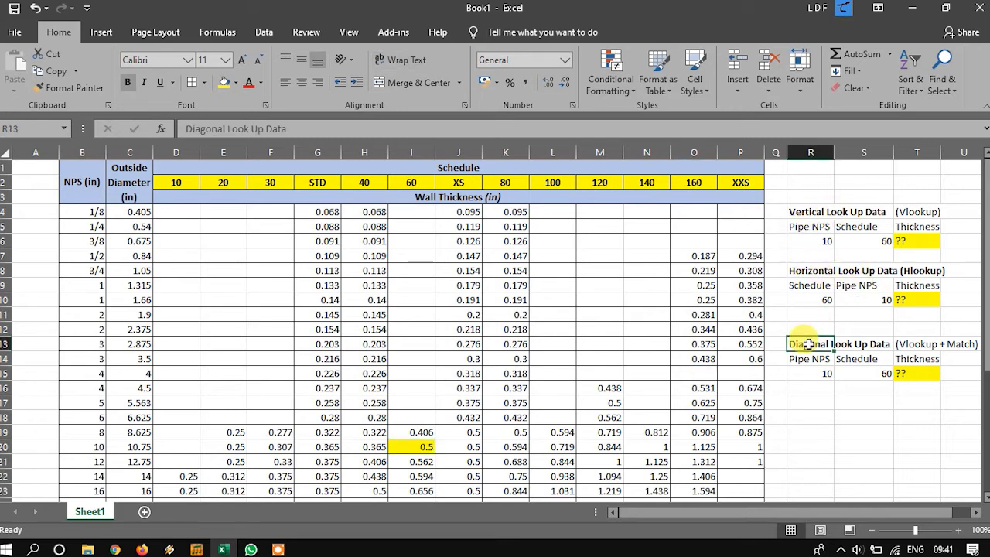
pyautogui.click(929, 240)
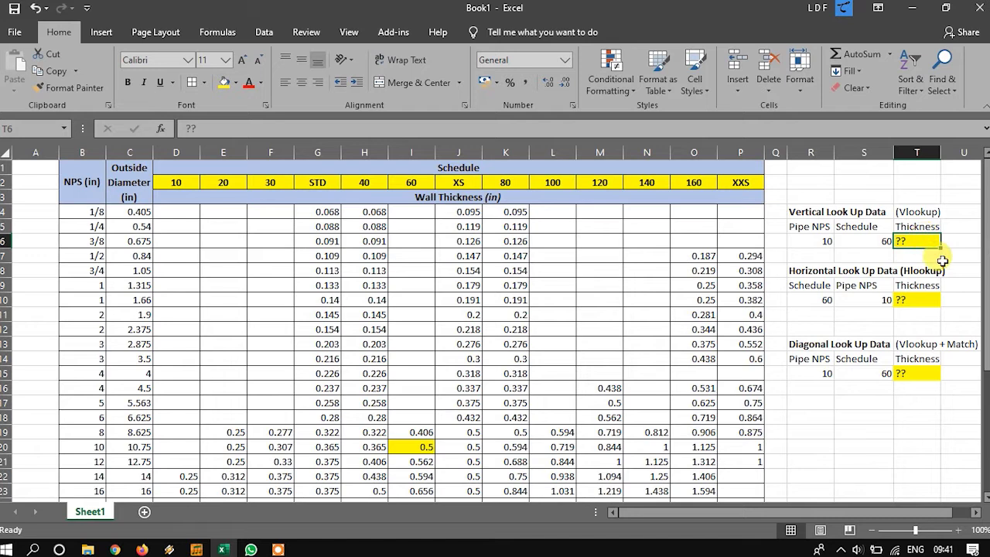
pyautogui.click(817, 241)
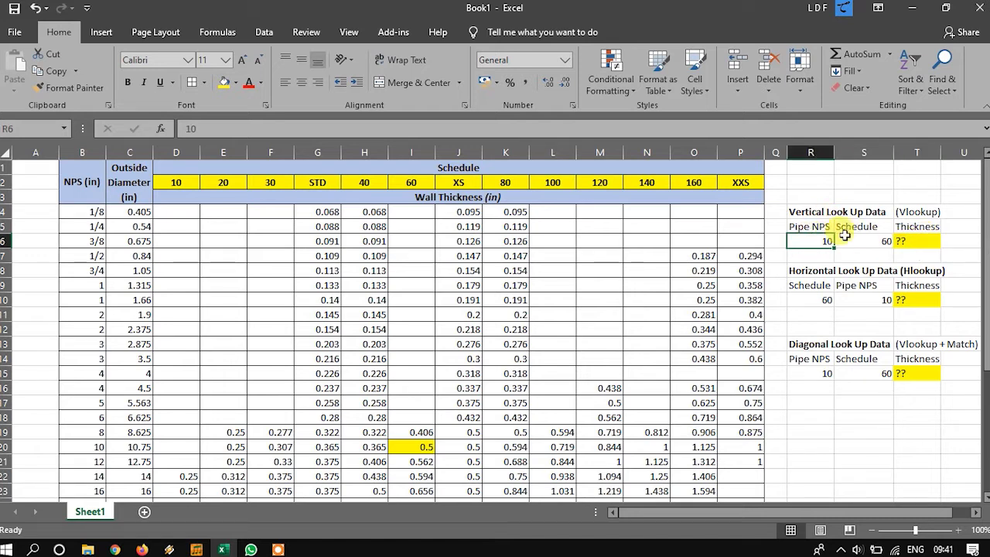
pyautogui.click(843, 241)
# Start a VLOOKUP formula in T6 with the pipe NPS in R6 as the lookup value
pyautogui.click(913, 243)
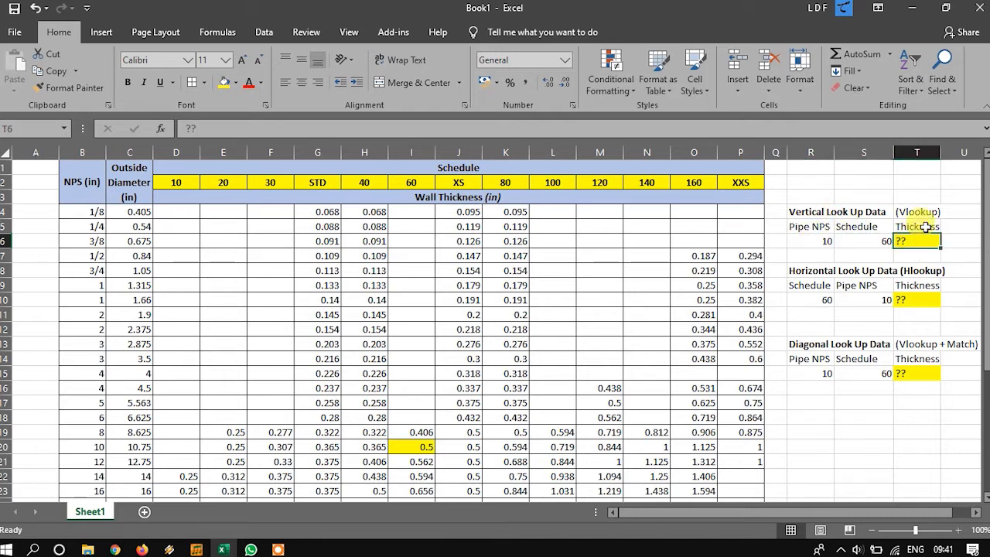
pyautogui.write('=')
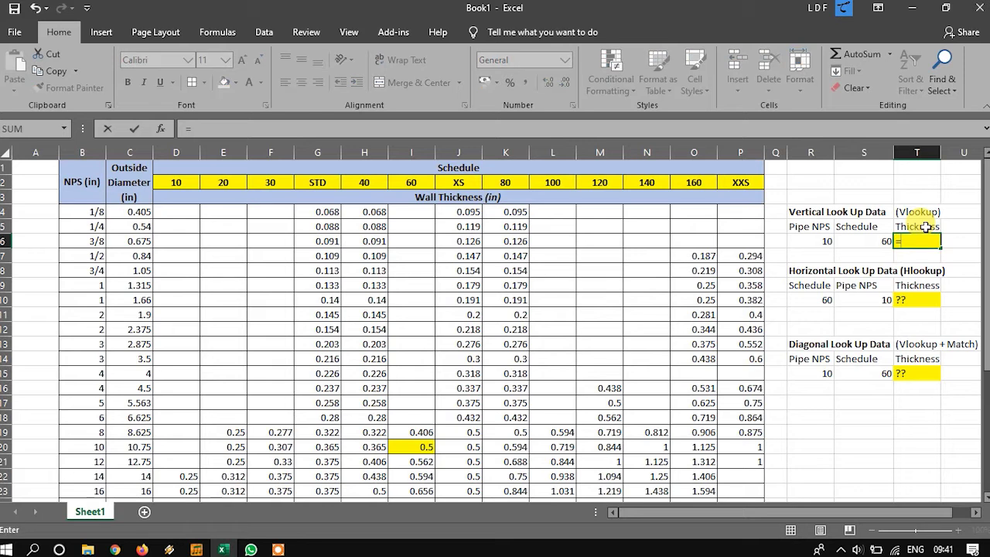
pyautogui.write('vlo')
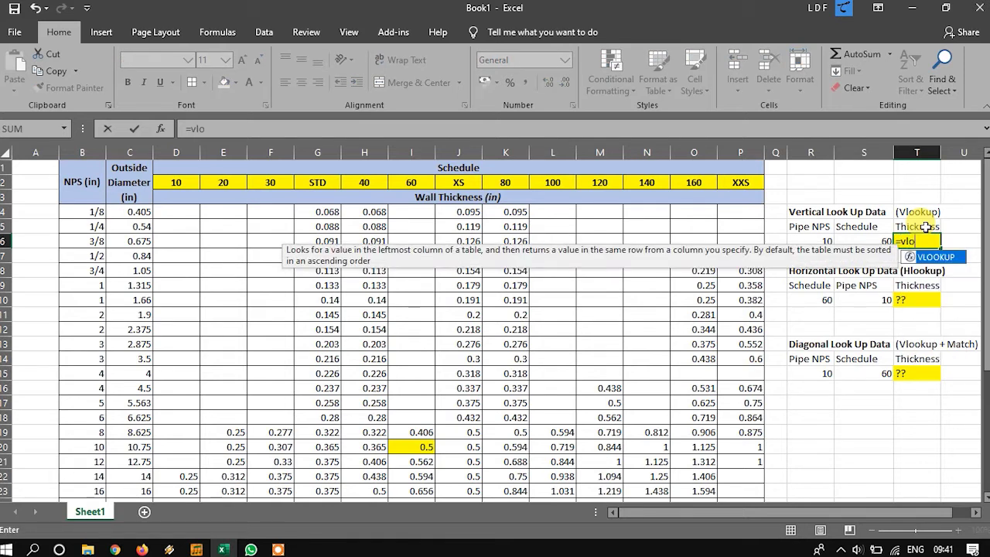
pyautogui.doubleClick(932, 256)
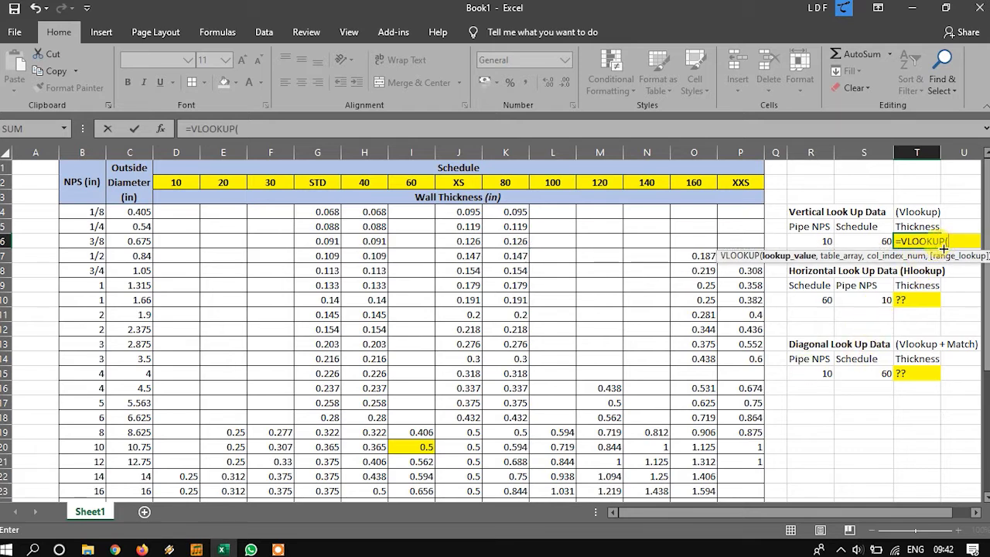
pyautogui.click(823, 243)
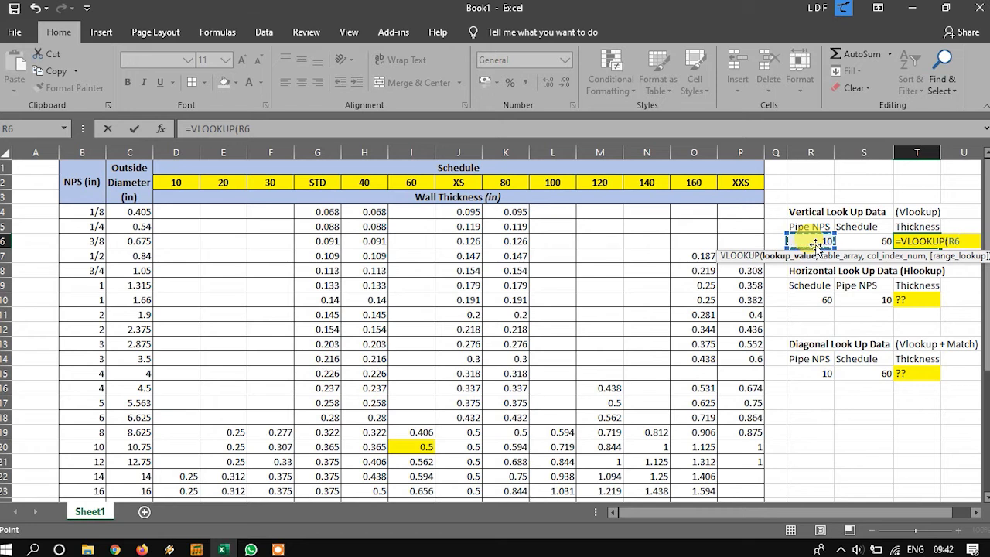
pyautogui.write(',')
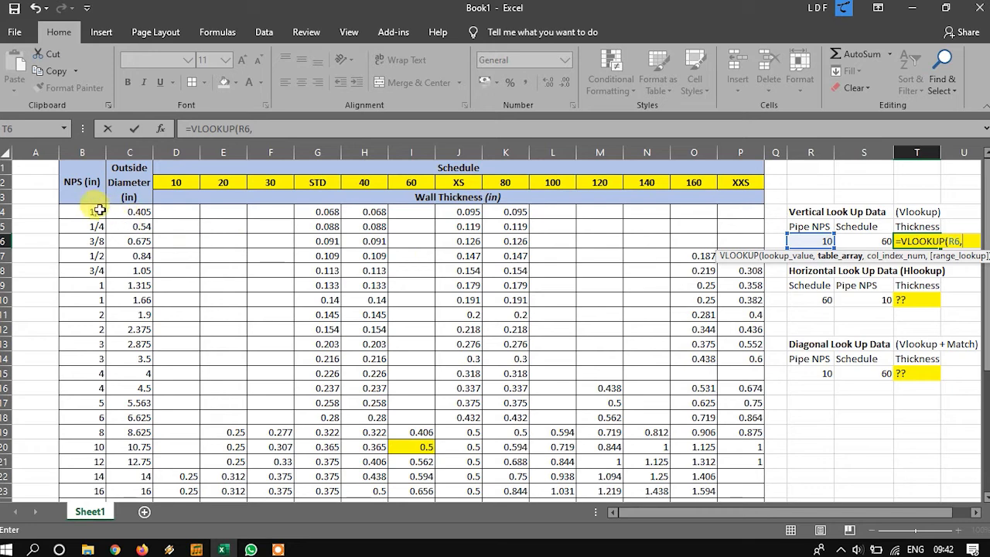
# Complete the VLOOKUP in T6 with table array B4:P32, column index 8 and exact match (FALSE)
pyautogui.moveTo(81, 211); pyautogui.dragTo(752, 459)
pyautogui.scroll(4, 751, 460)
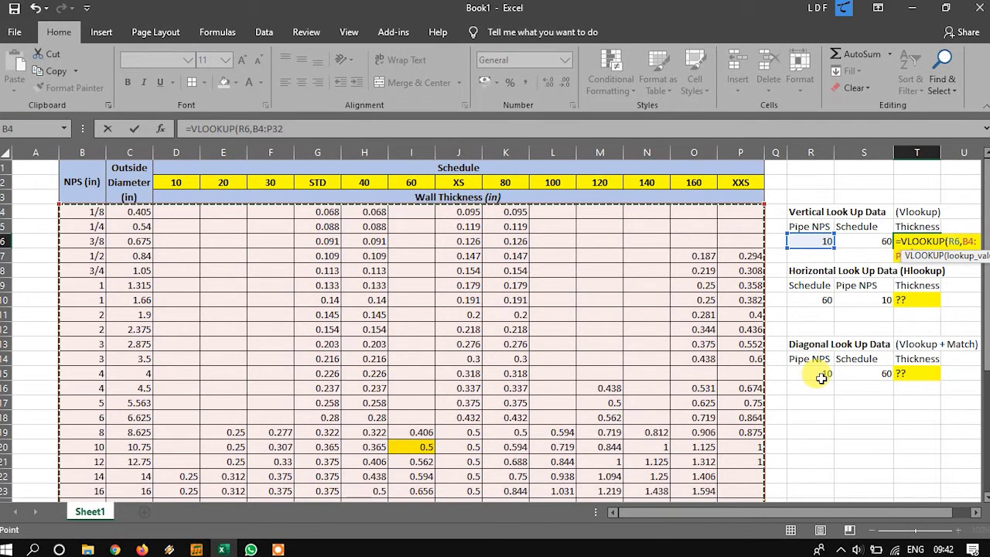
pyautogui.write(',')
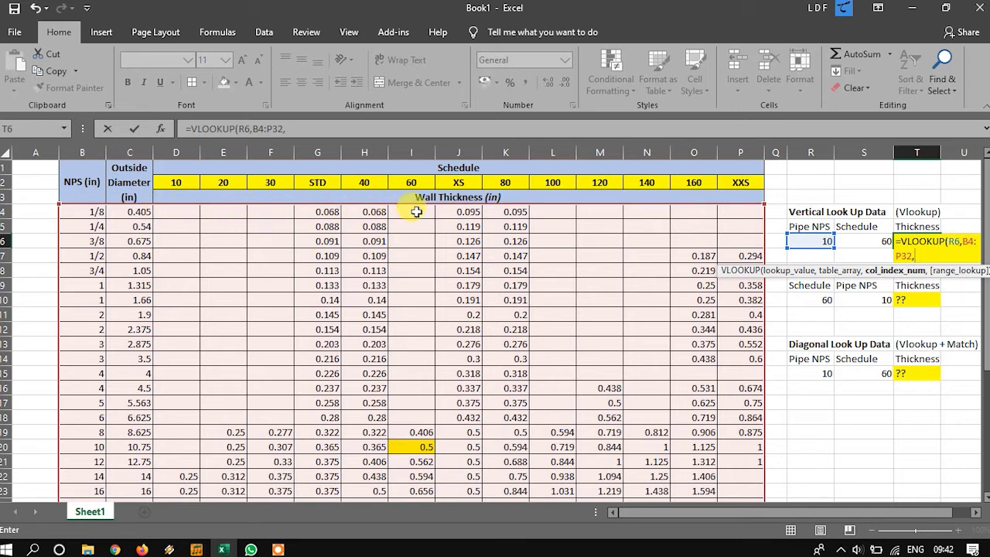
pyautogui.write('8,')
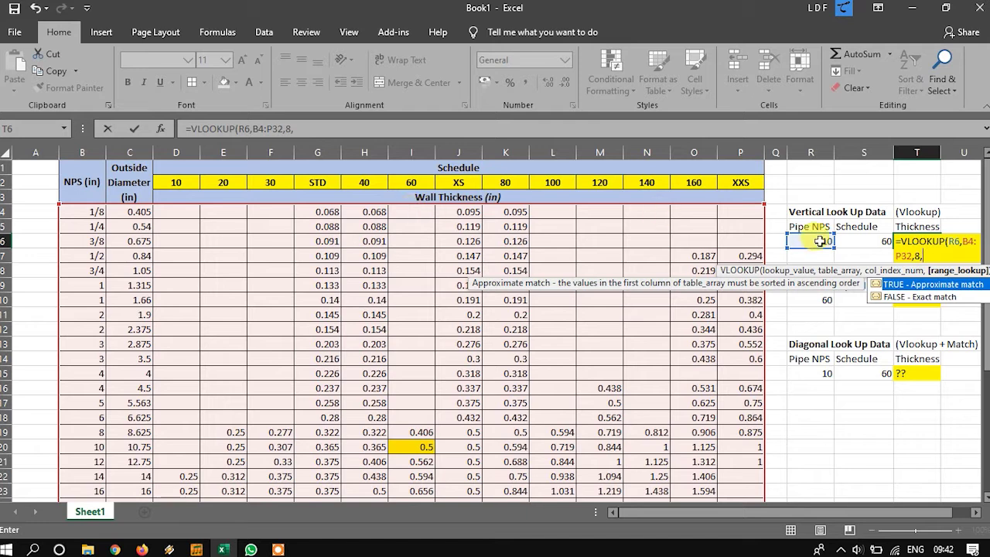
pyautogui.click(916, 299)
pyautogui.doubleClick(917, 299)
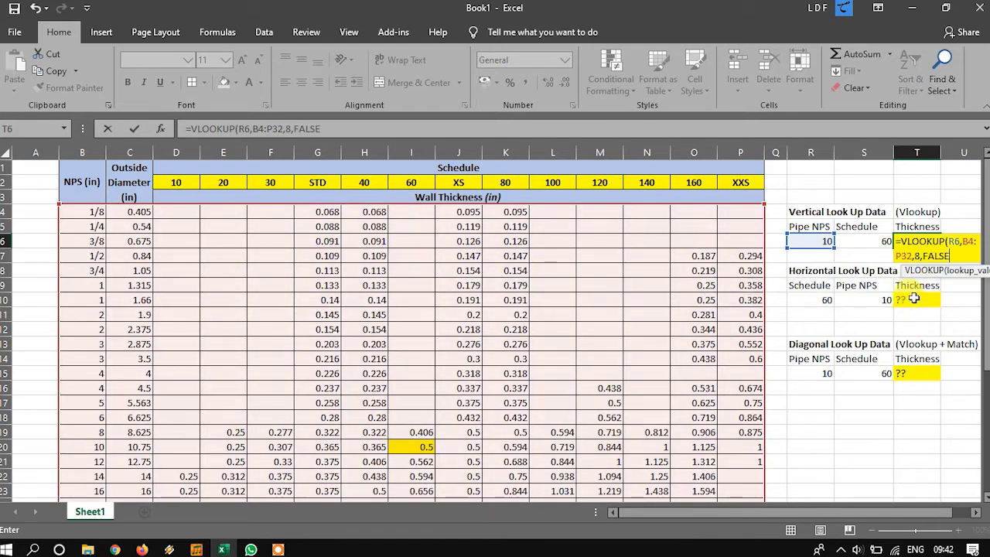
pyautogui.write(')')
pyautogui.press('Return')
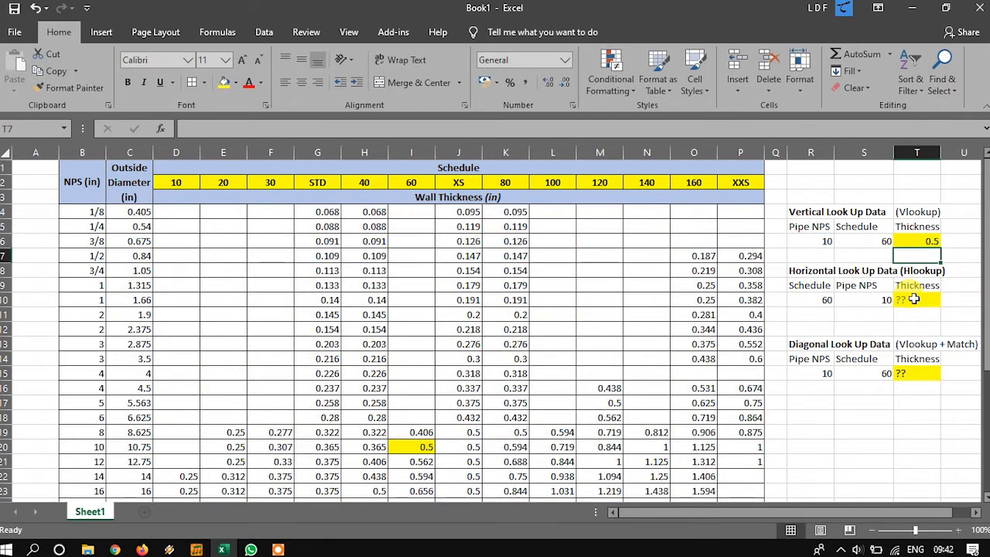
# Start an HLOOKUP formula in T10, the thickness cell of the horizontal look-up data
pyautogui.click(392, 444)
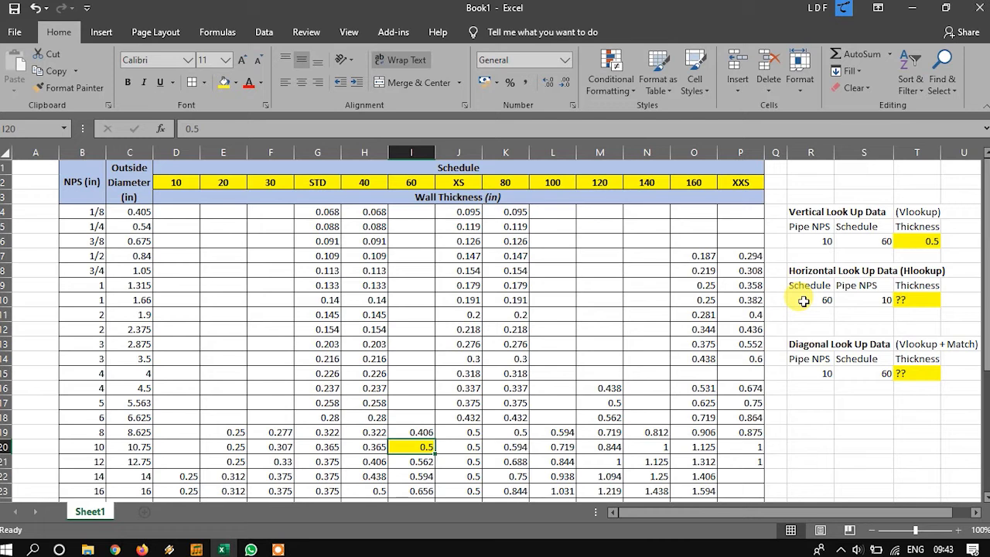
pyautogui.click(901, 301)
pyautogui.write('=')
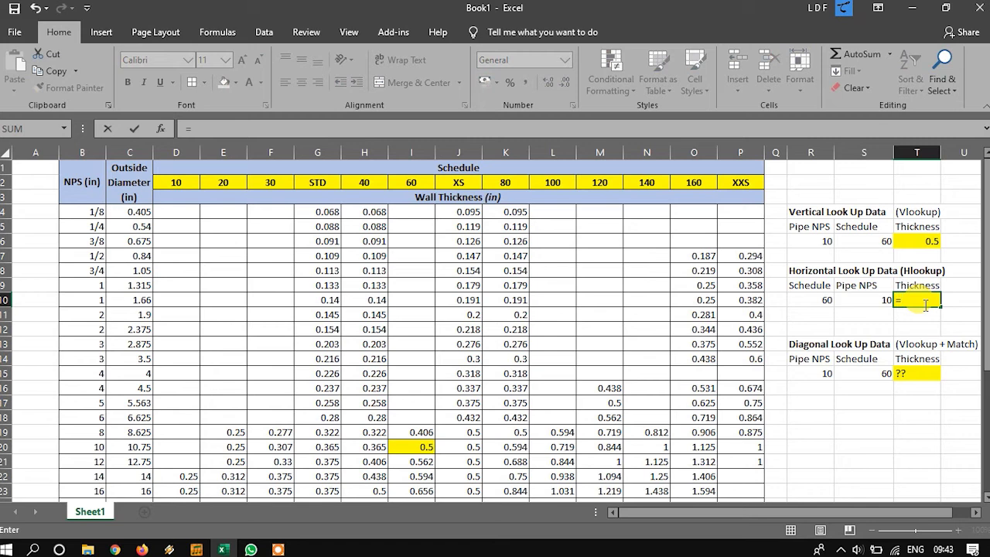
pyautogui.write('hl')
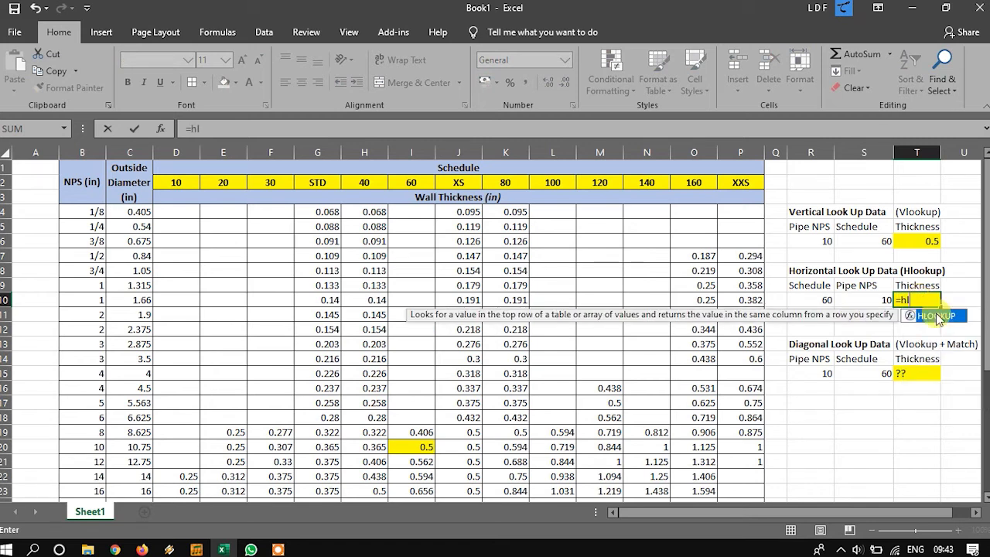
pyautogui.doubleClick(937, 315)
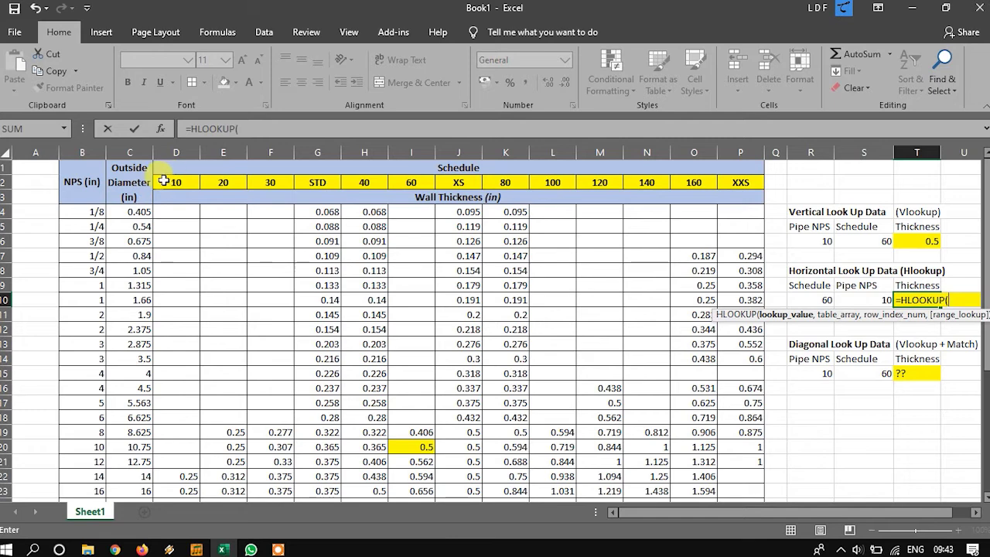
pyautogui.moveTo(167, 179); pyautogui.dragTo(616, 462)
pyautogui.write(',')
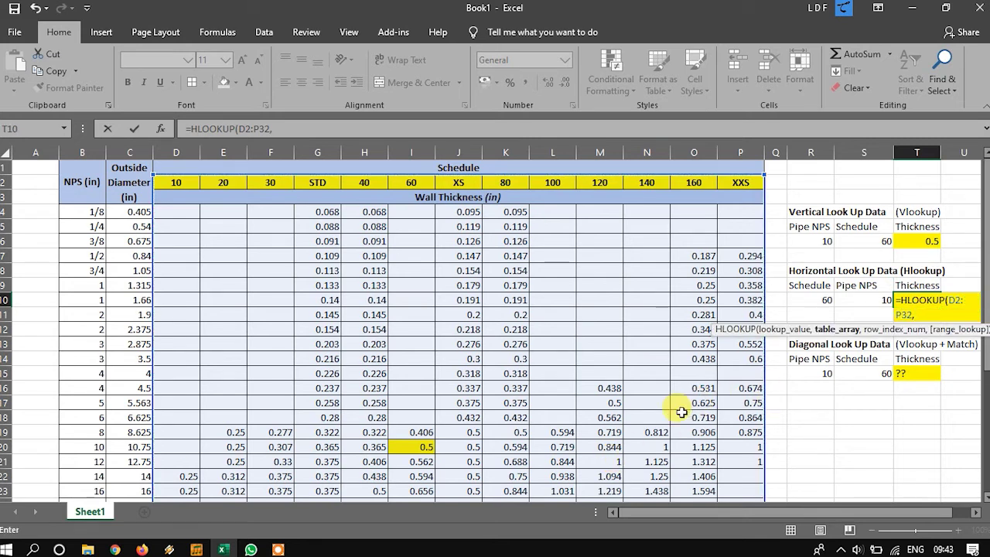
pyautogui.press('BackSpace')
pyautogui.press('BackSpace')
pyautogui.press('BackSpace')
pyautogui.press('BackSpace')
pyautogui.press('BackSpace')
pyautogui.press('BackSpace')
pyautogui.press('BackSpace')
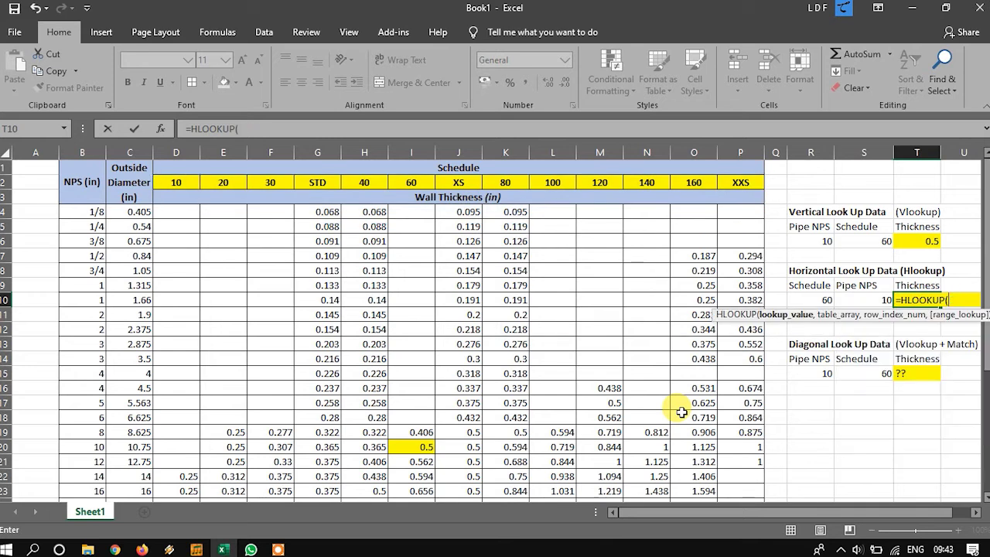
# Complete the HLOOKUP in T10 with lookup value R10, table array D2:P32, row index 19 and exact match (FALSE)
pyautogui.click(822, 302)
pyautogui.write(',')
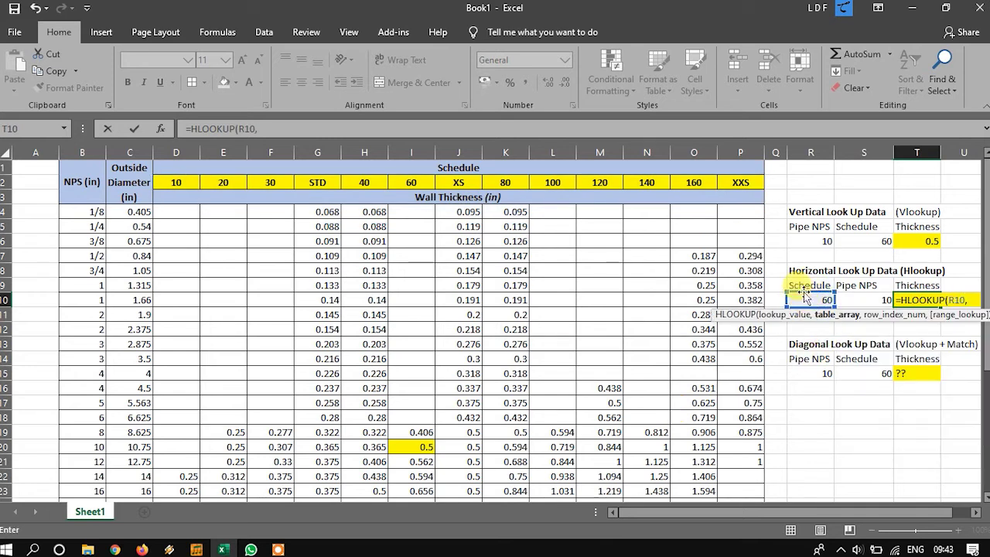
pyautogui.moveTo(176, 183); pyautogui.dragTo(714, 474)
pyautogui.scroll(1, 713, 474)
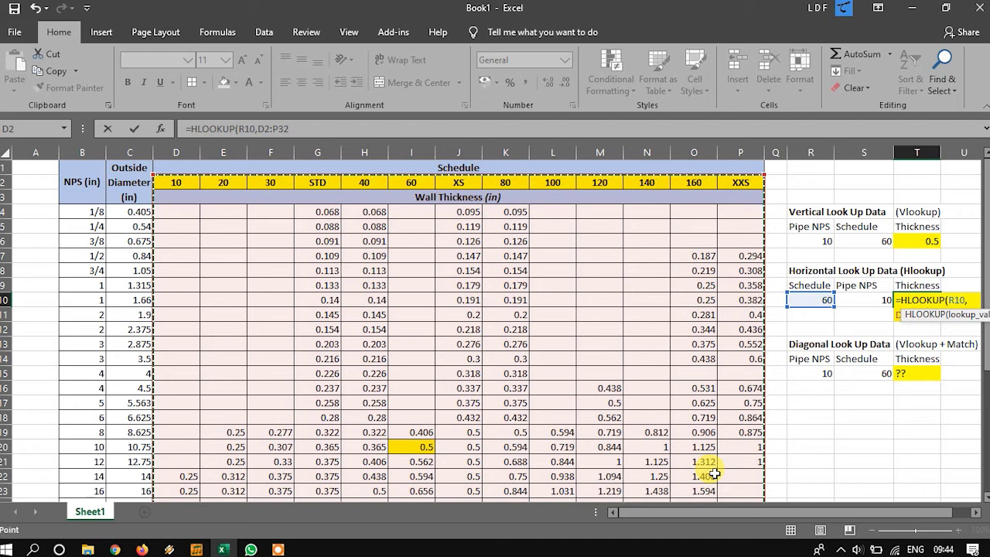
pyautogui.write(',')
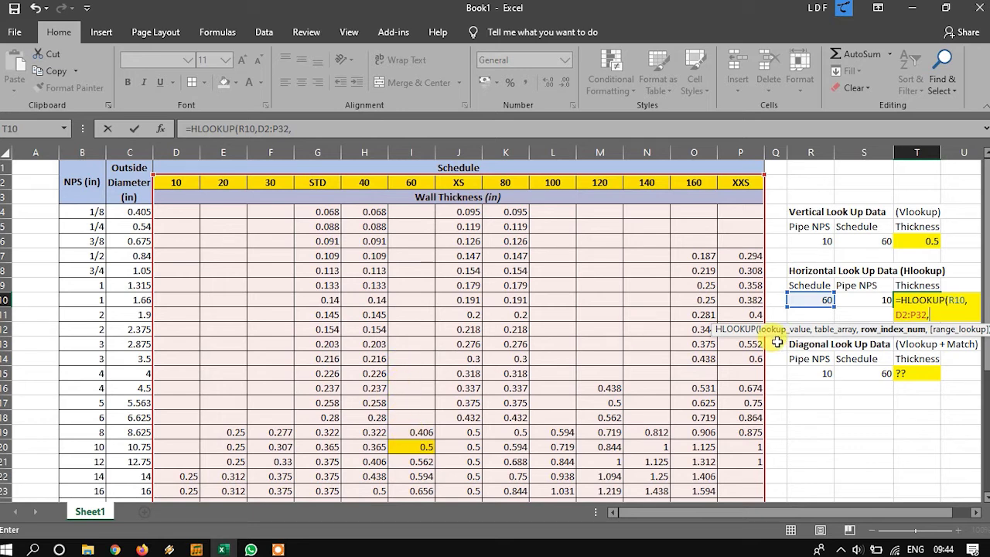
pyautogui.write(',')
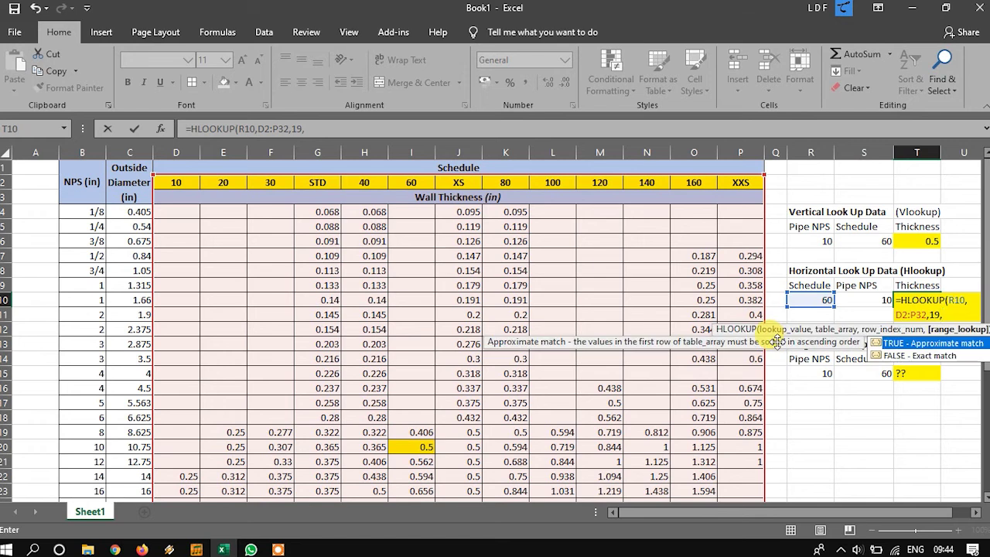
pyautogui.doubleClick(937, 355)
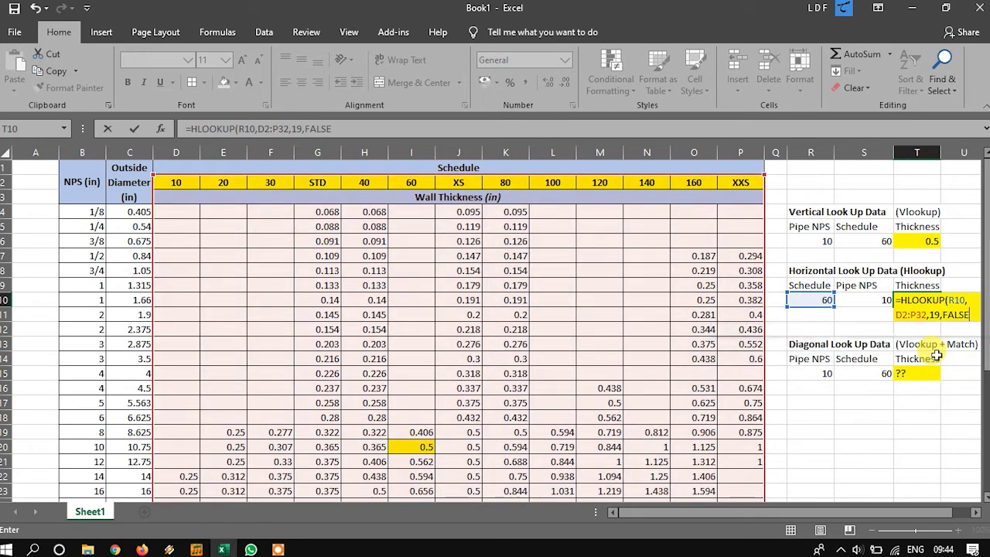
pyautogui.press('Return')
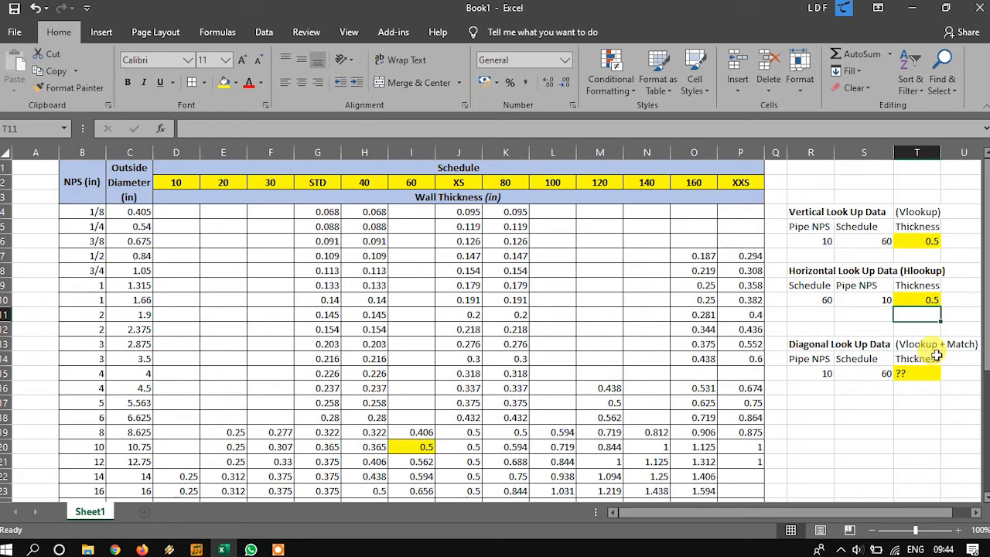
pyautogui.click(413, 179)
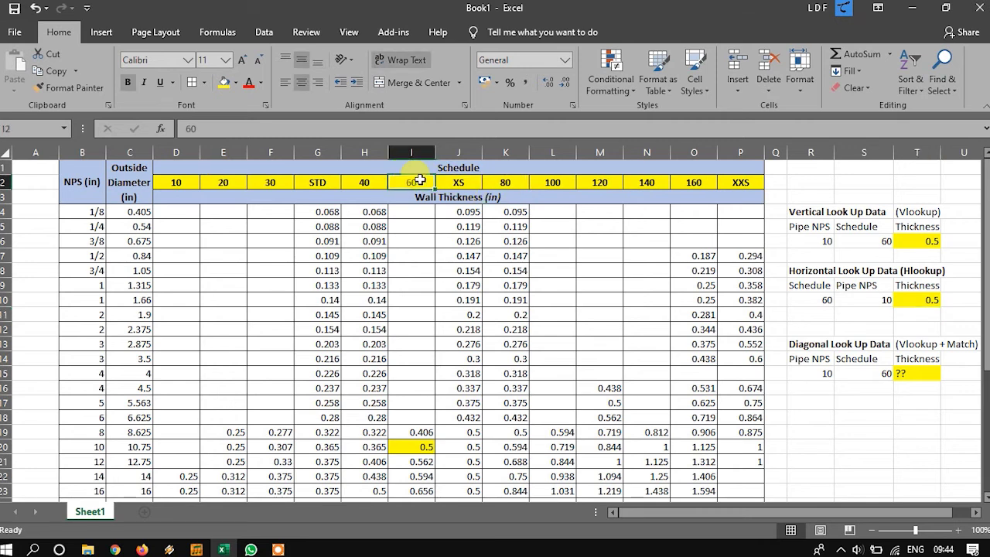
pyautogui.moveTo(420, 179); pyautogui.dragTo(410, 264)
pyautogui.moveTo(418, 213); pyautogui.dragTo(420, 444)
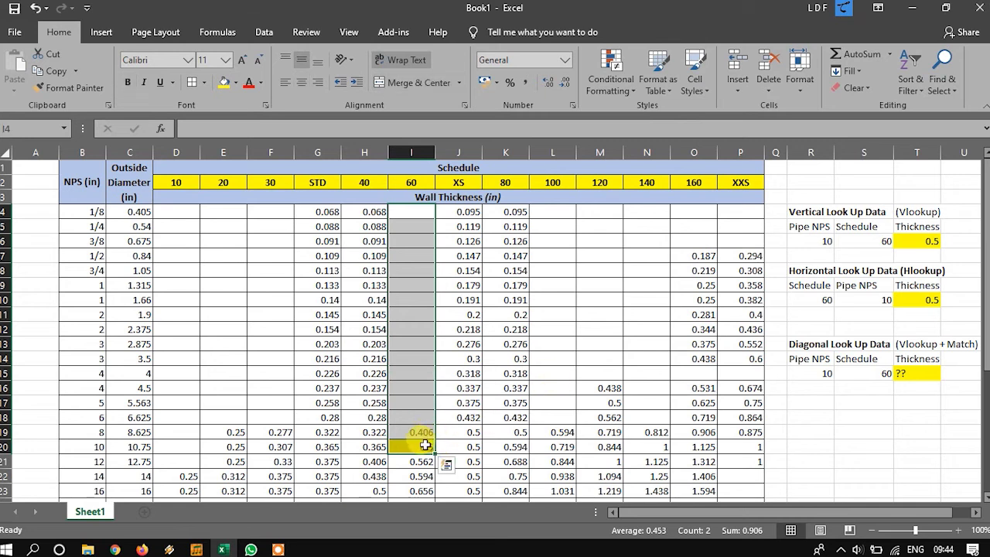
pyautogui.click(426, 445)
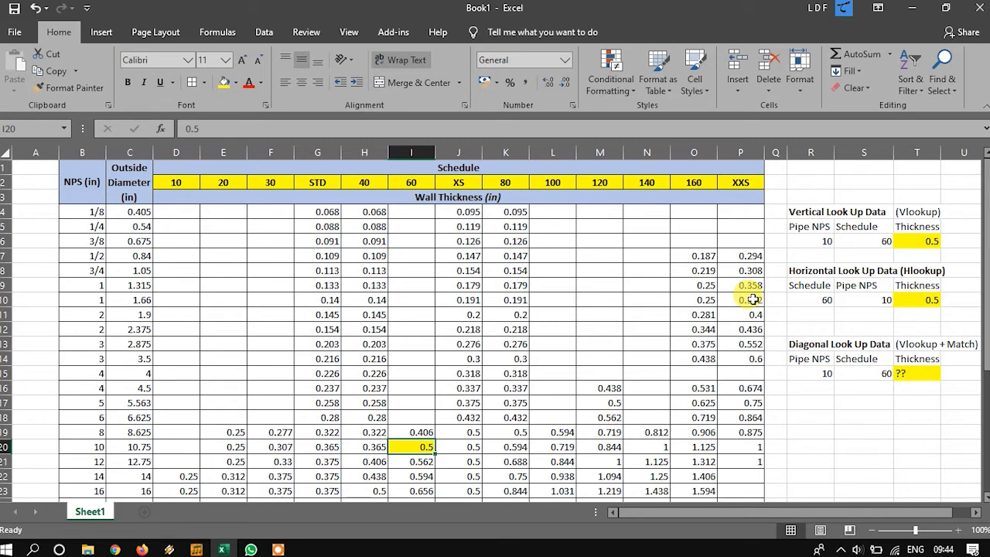
pyautogui.click(903, 373)
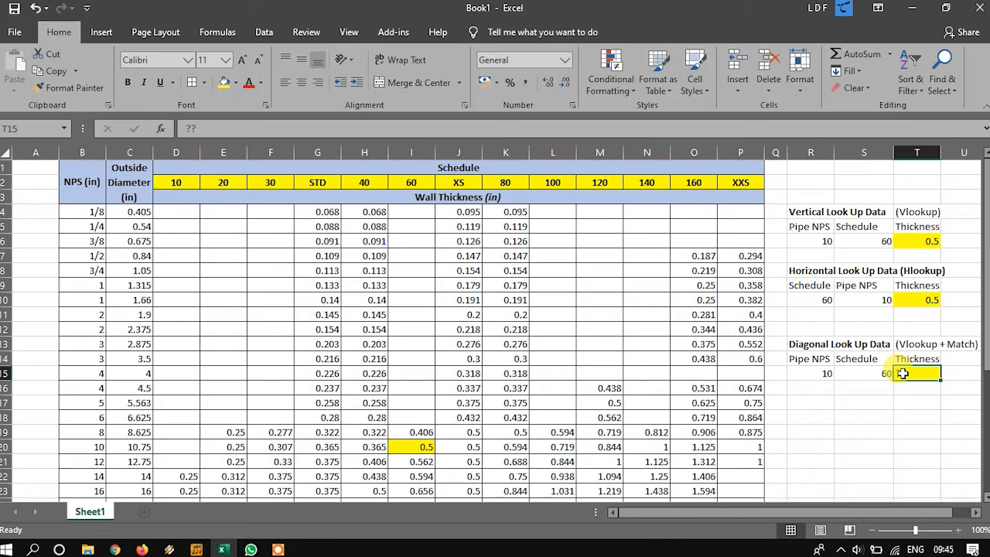
pyautogui.write('=')
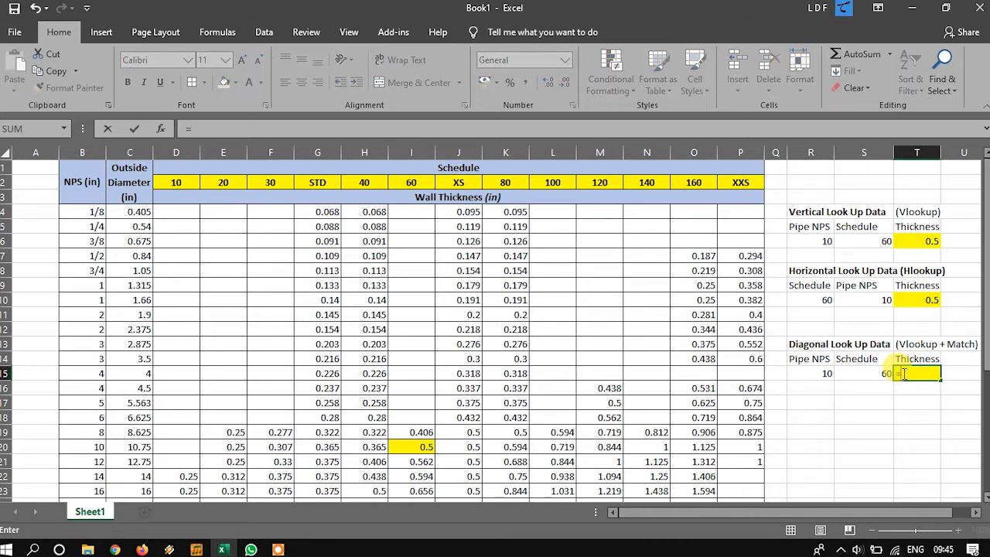
pyautogui.write('vlo')
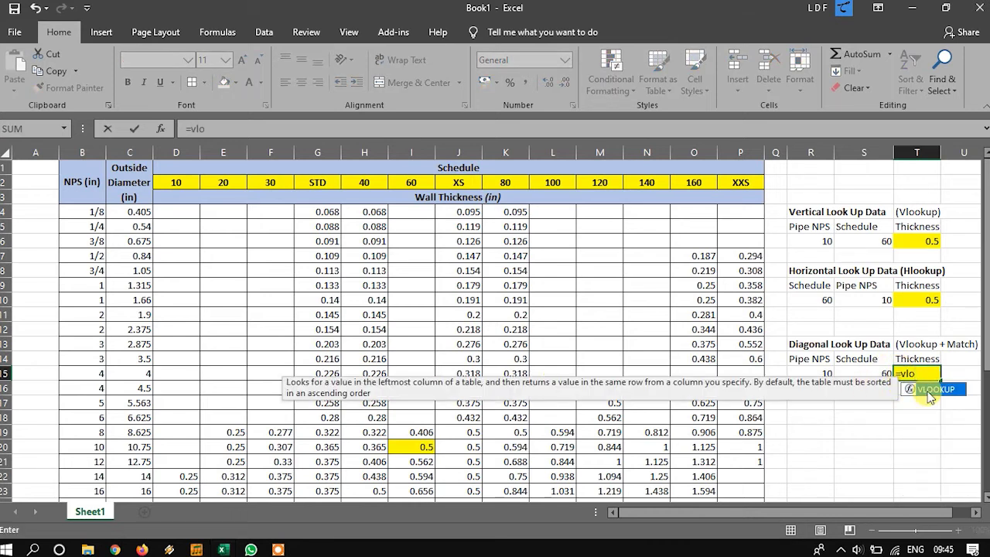
pyautogui.doubleClick(931, 390)
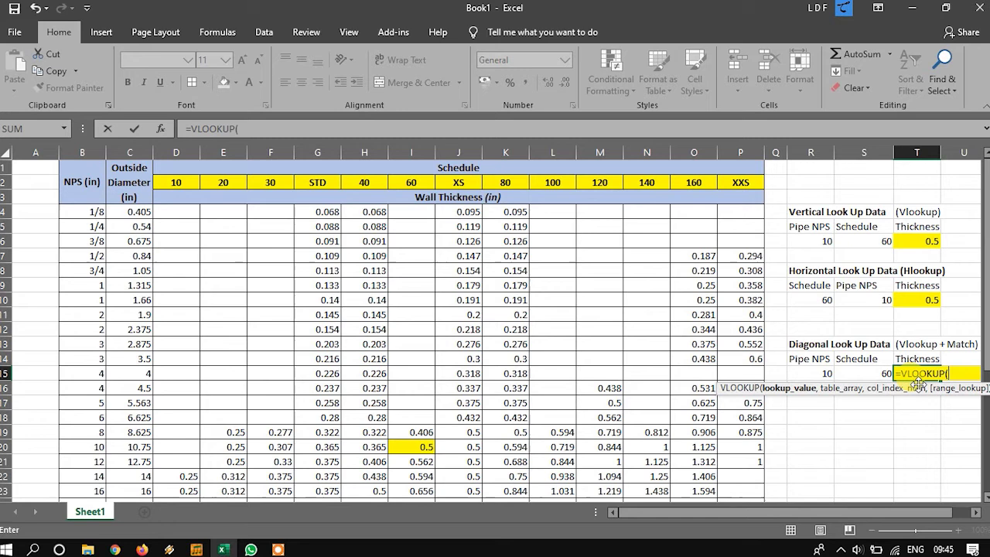
pyautogui.click(813, 375)
pyautogui.write(';')
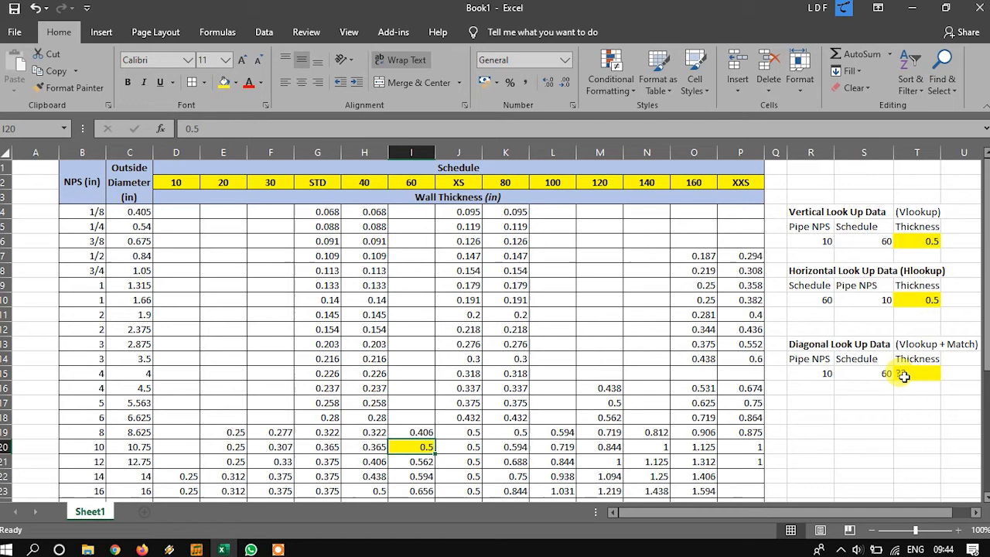
# Start a VLOOKUP formula in T15, the diagonal look-up thickness cell, with the pipe NPS in R15 as the lookup value
pyautogui.click(902, 374)
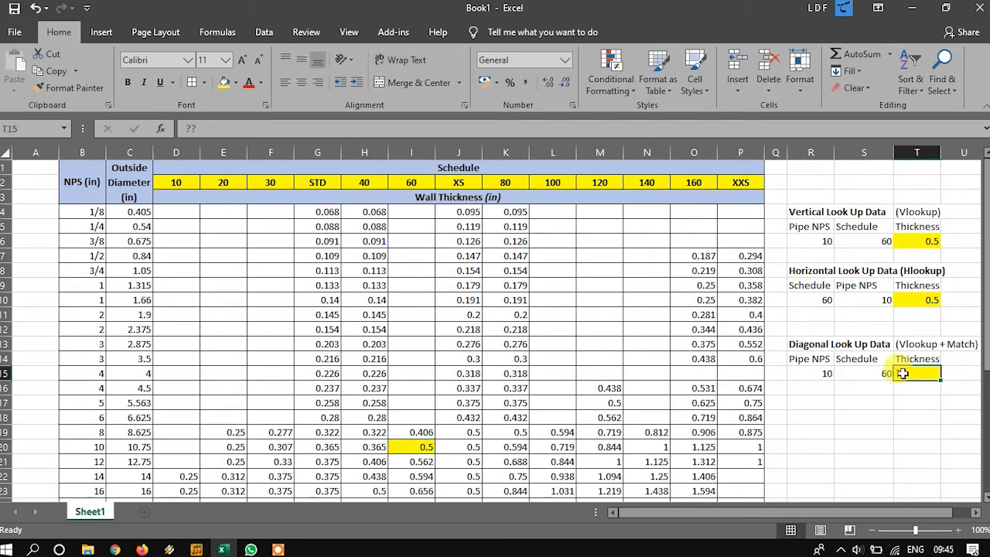
pyautogui.write('=')
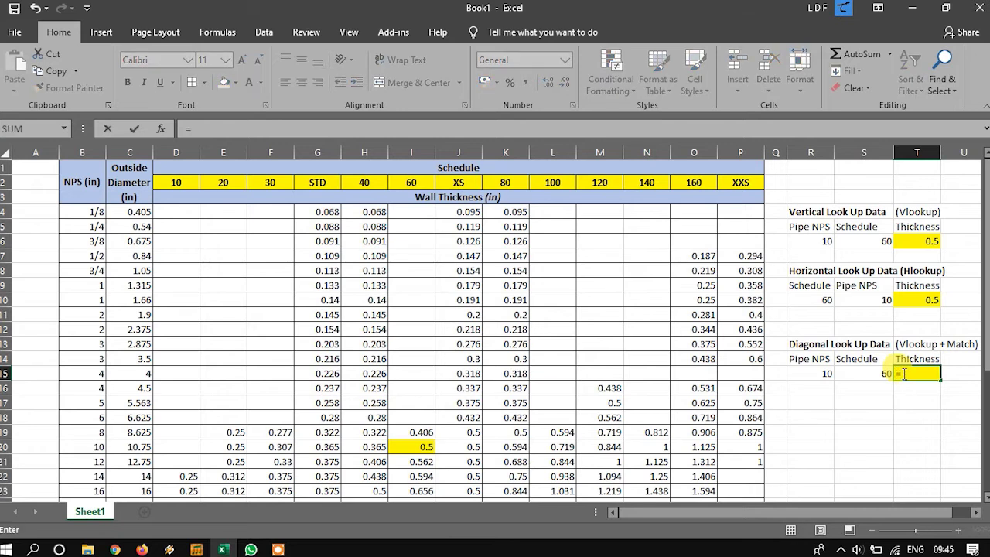
pyautogui.write('vlo')
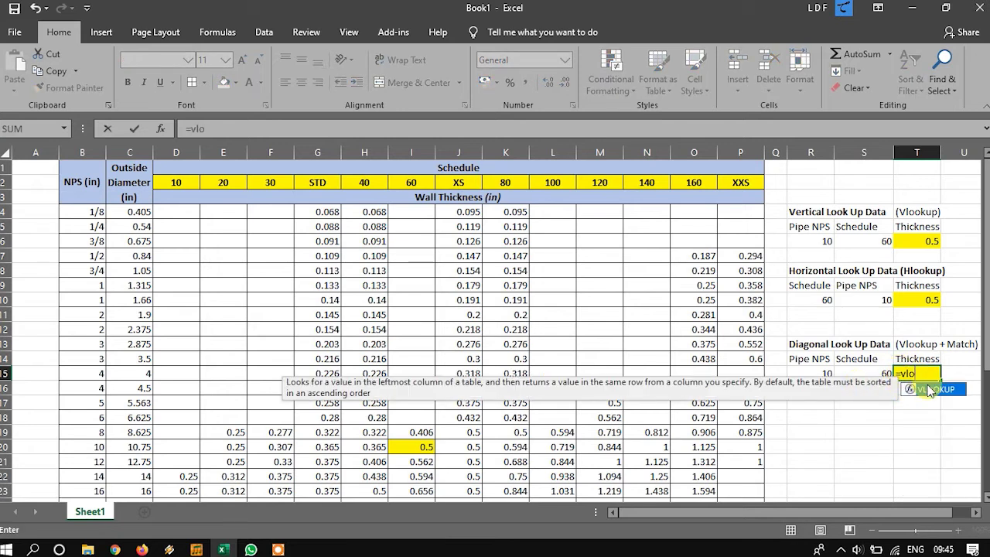
pyautogui.doubleClick(930, 391)
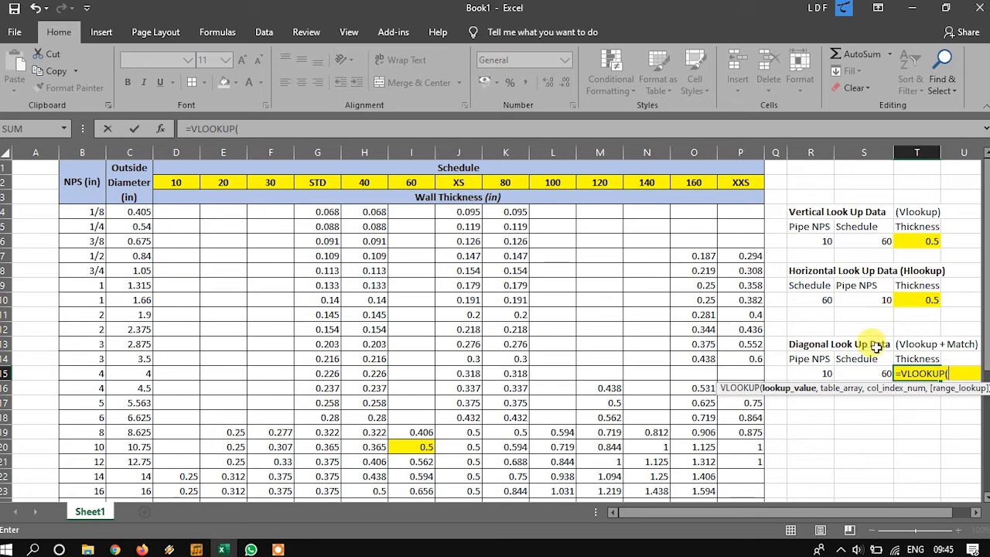
pyautogui.click(812, 374)
pyautogui.write(';')
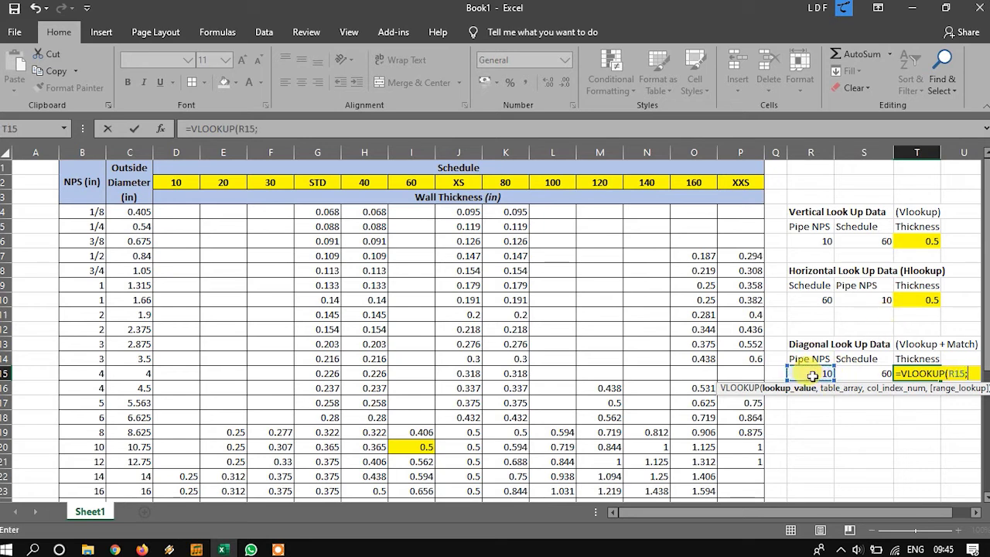
pyautogui.press('BackSpace')
pyautogui.write(',')
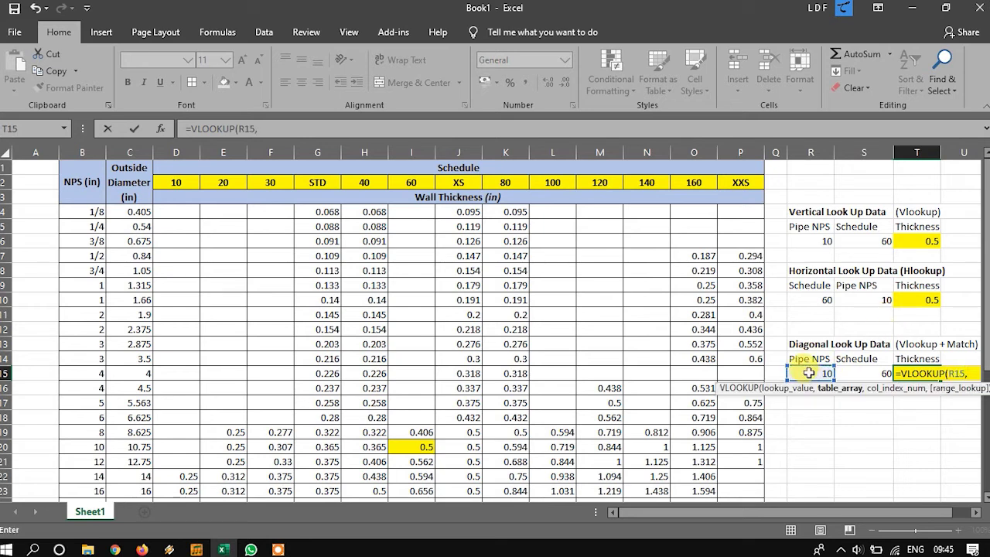
# Set the T15 VLOOKUP's table array to B4:P32, from the first NPS row to the end of the XXS column
pyautogui.click(82, 210)
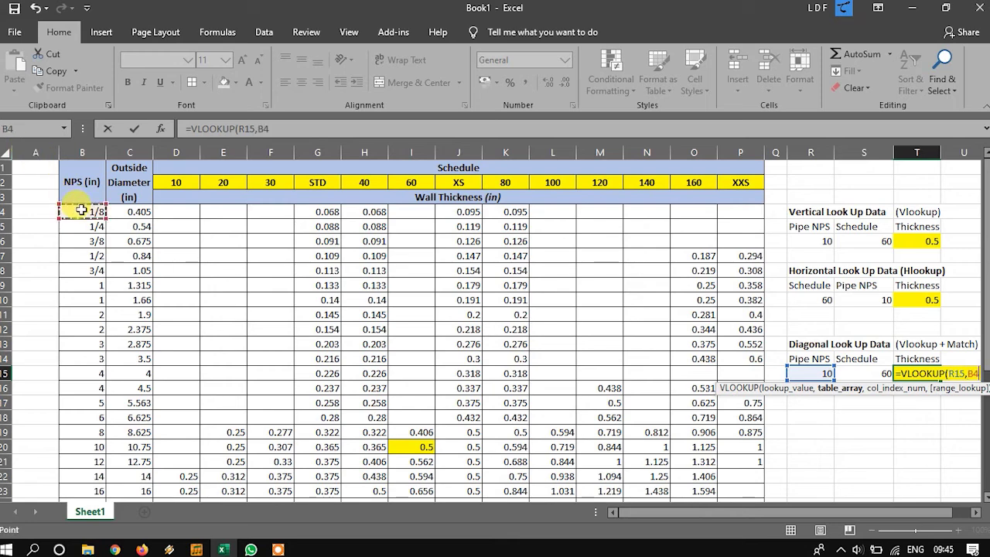
pyautogui.moveTo(82, 209); pyautogui.dragTo(740, 485)
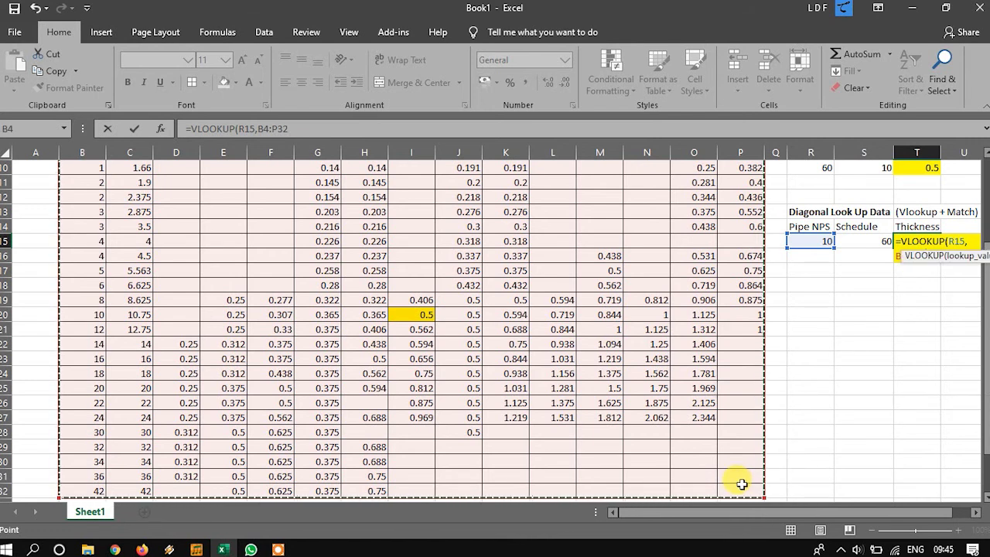
pyautogui.write(',')
pyautogui.scroll(3, 701, 468)
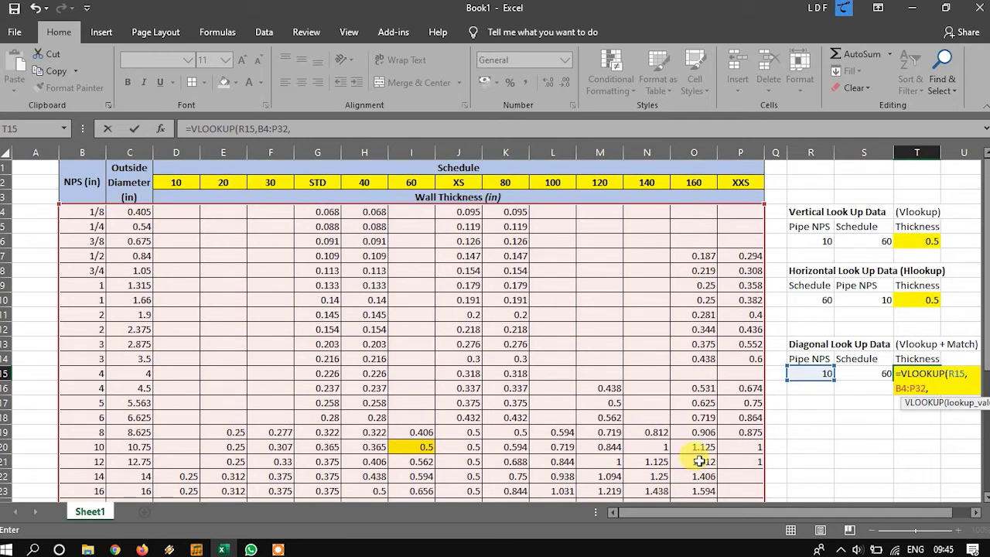
# Nest a MATCH function as the VLOOKUP's column index, with the schedule in S15 as its lookup value
pyautogui.write('mat')
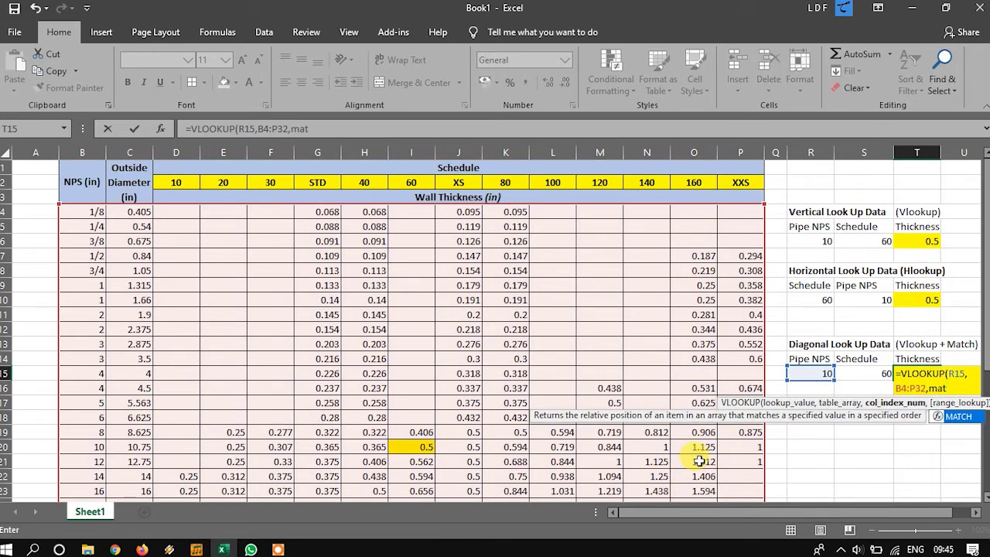
pyautogui.doubleClick(953, 416)
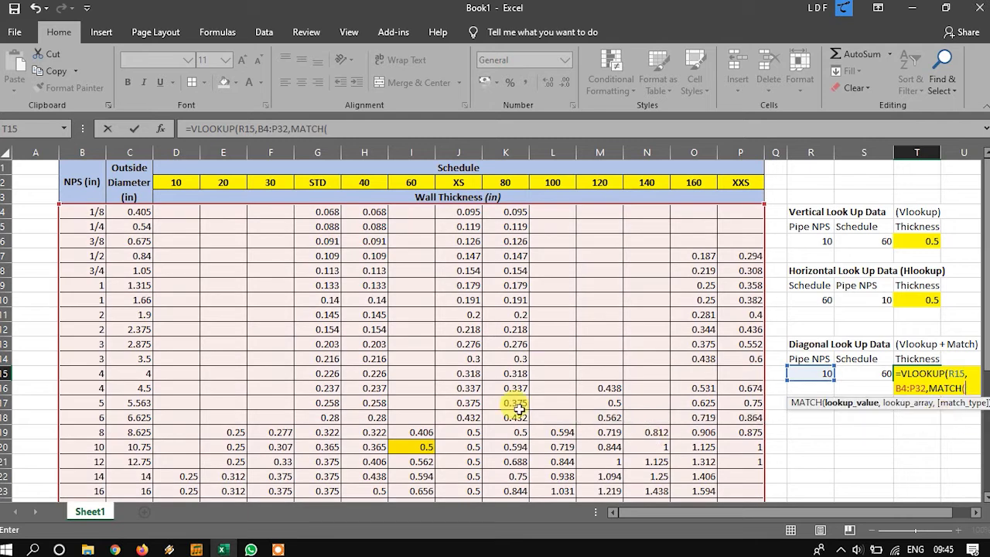
pyautogui.click(878, 374)
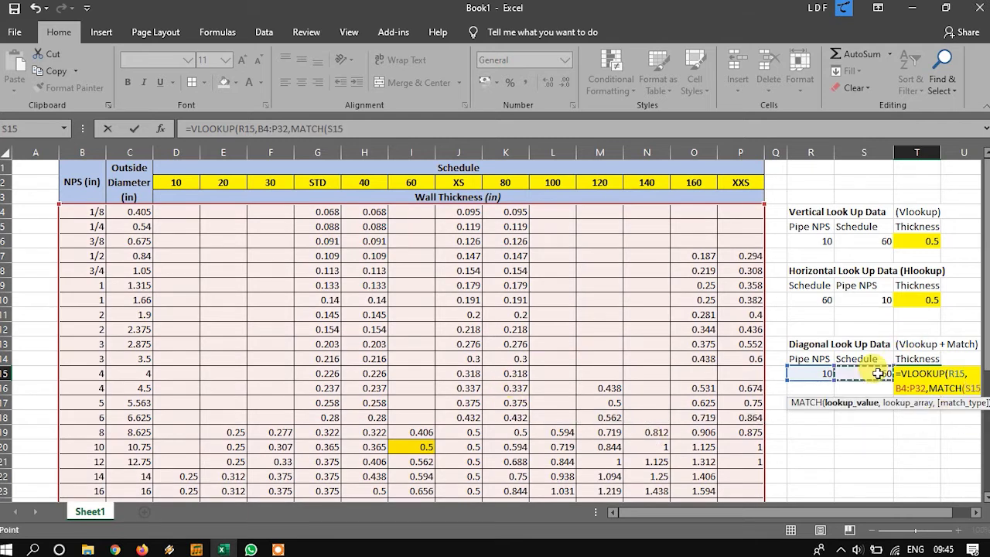
pyautogui.write(',')
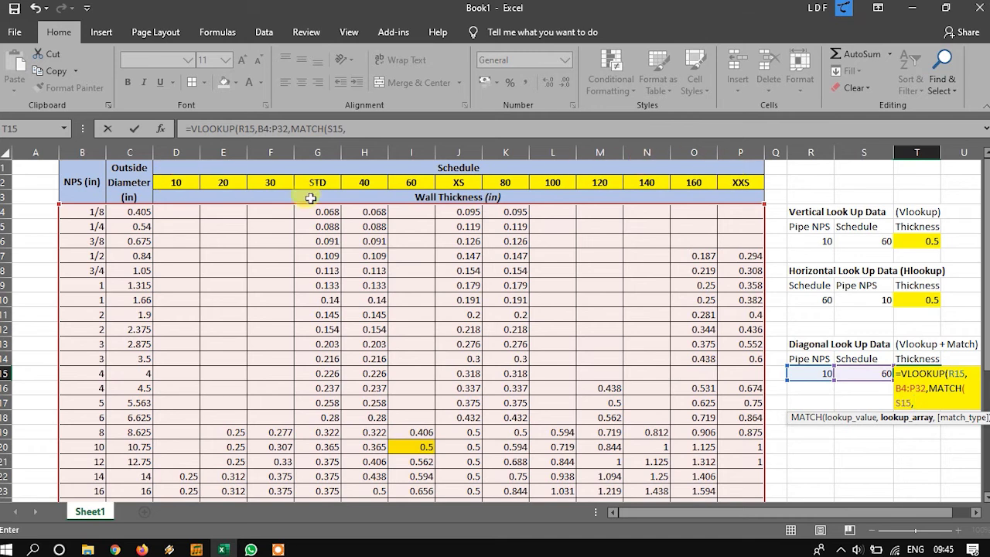
# Set the MATCH lookup array to B2:P2 so it starts at the NPS column of the header row
pyautogui.moveTo(176, 183); pyautogui.dragTo(273, 182)
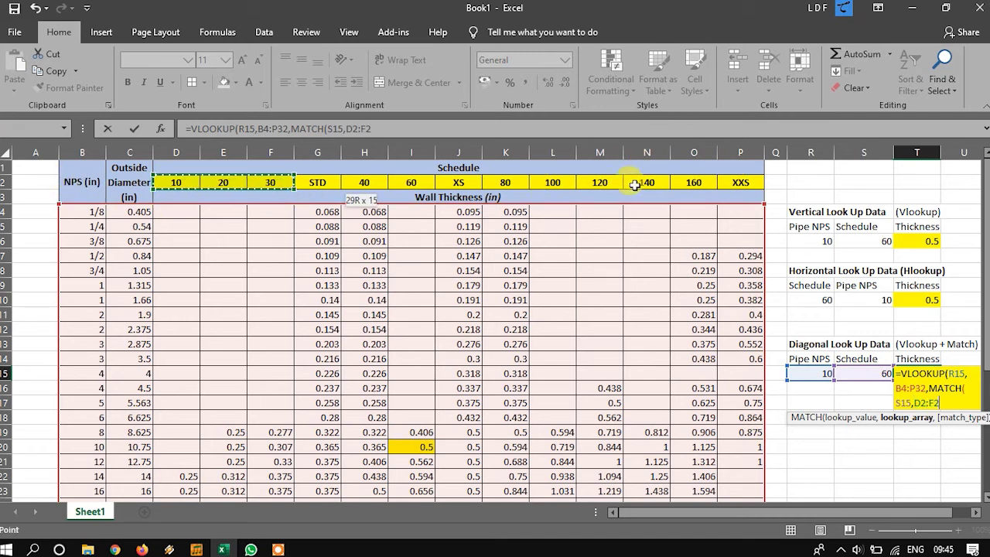
pyautogui.moveTo(634, 184); pyautogui.dragTo(740, 182)
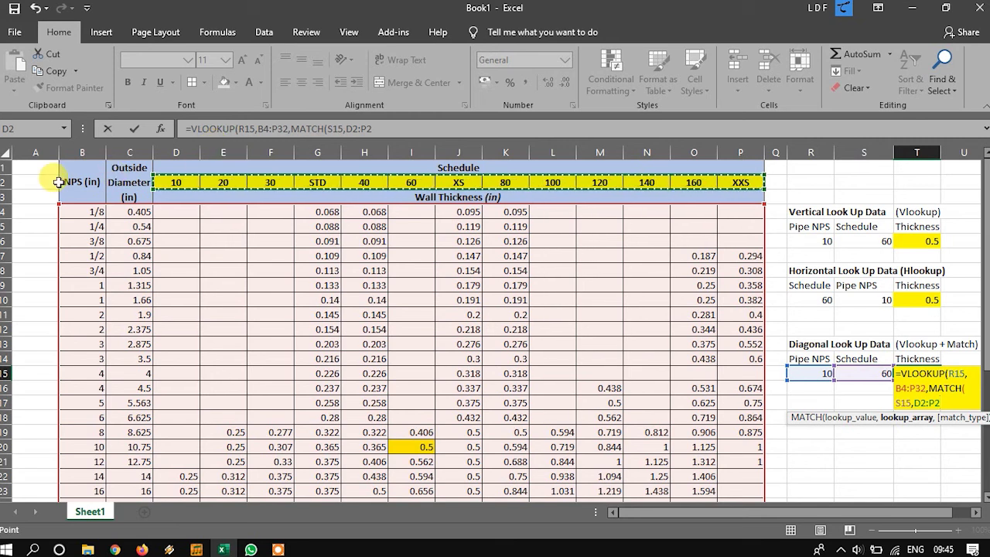
pyautogui.moveTo(77, 181); pyautogui.dragTo(743, 181)
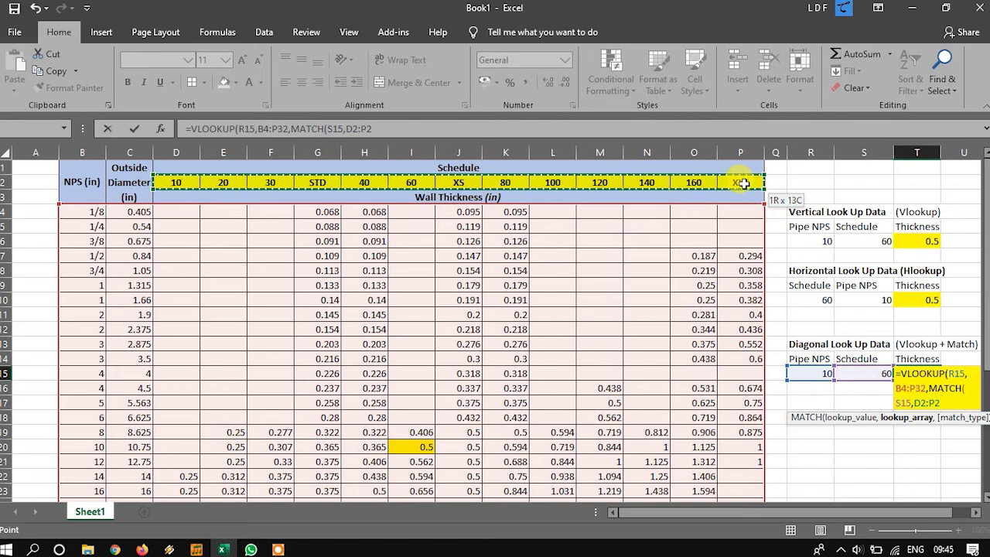
pyautogui.click(345, 129)
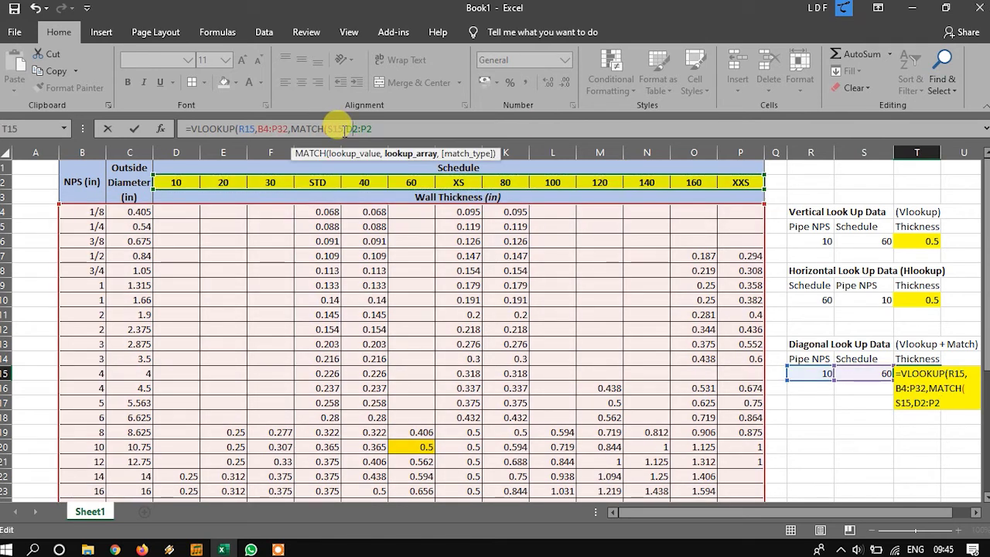
pyautogui.press('BackSpace')
pyautogui.write('B')
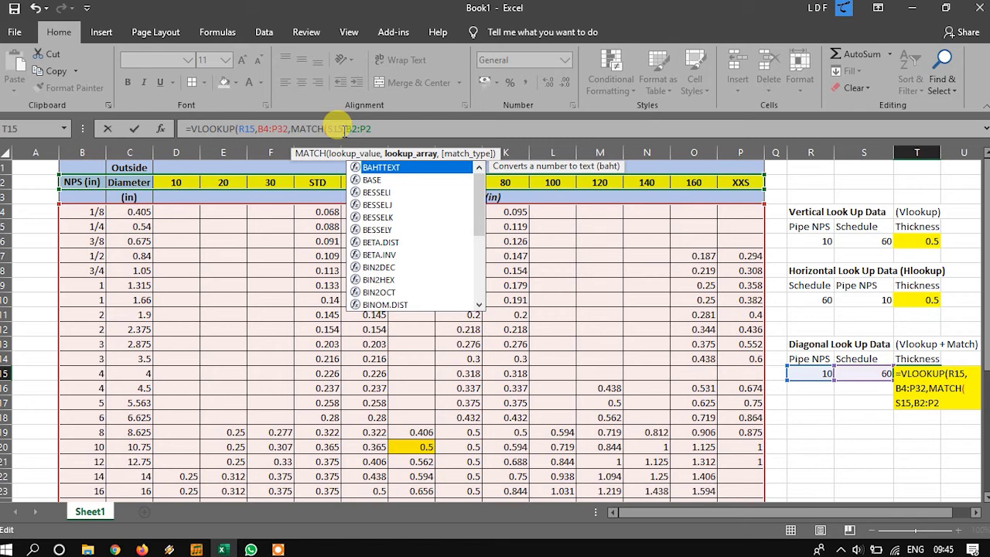
pyautogui.click(382, 131)
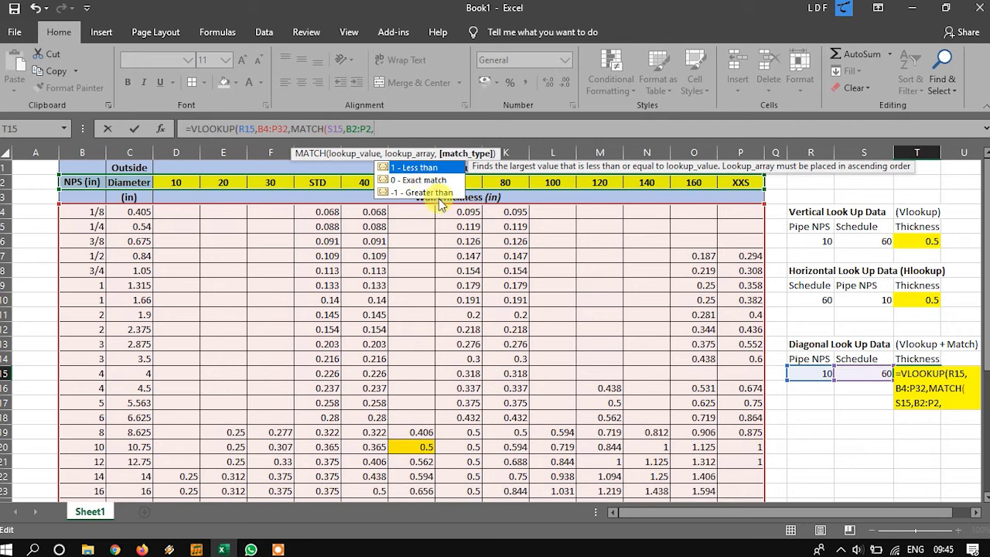
# Complete the T15 formula with match type 0 (exact match) for MATCH and FALSE as the VLOOKUP's range lookup
pyautogui.doubleClick(421, 179)
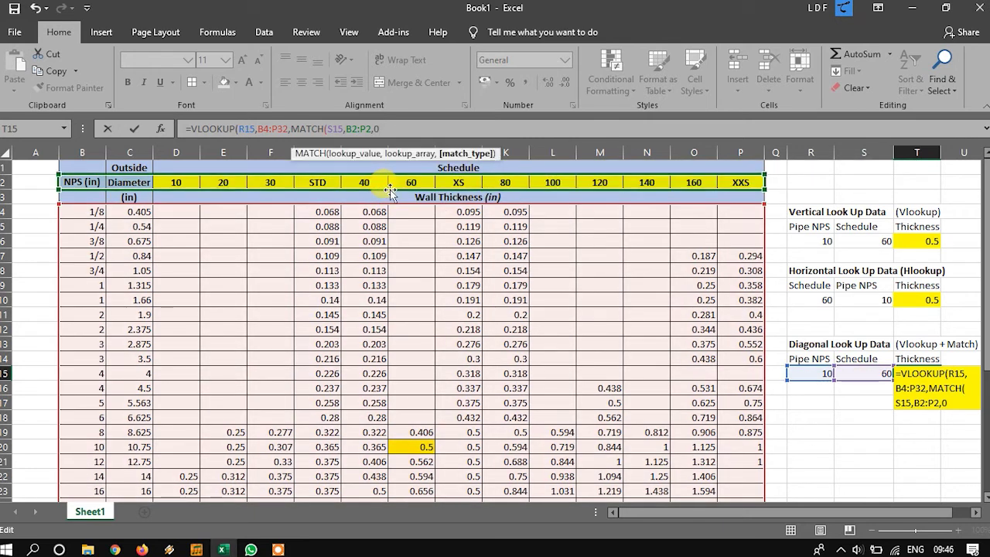
pyautogui.write(')')
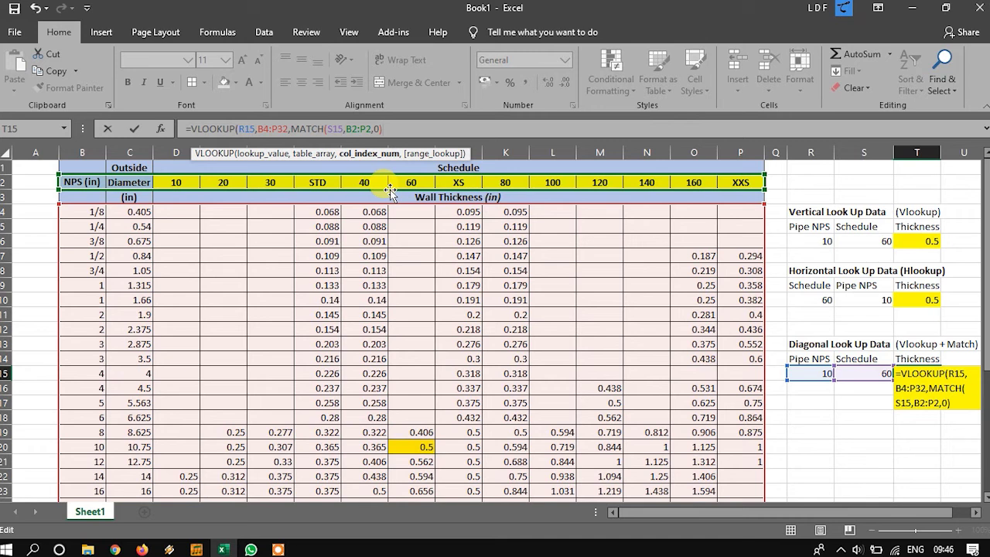
pyautogui.write(',')
pyautogui.doubleClick(415, 180)
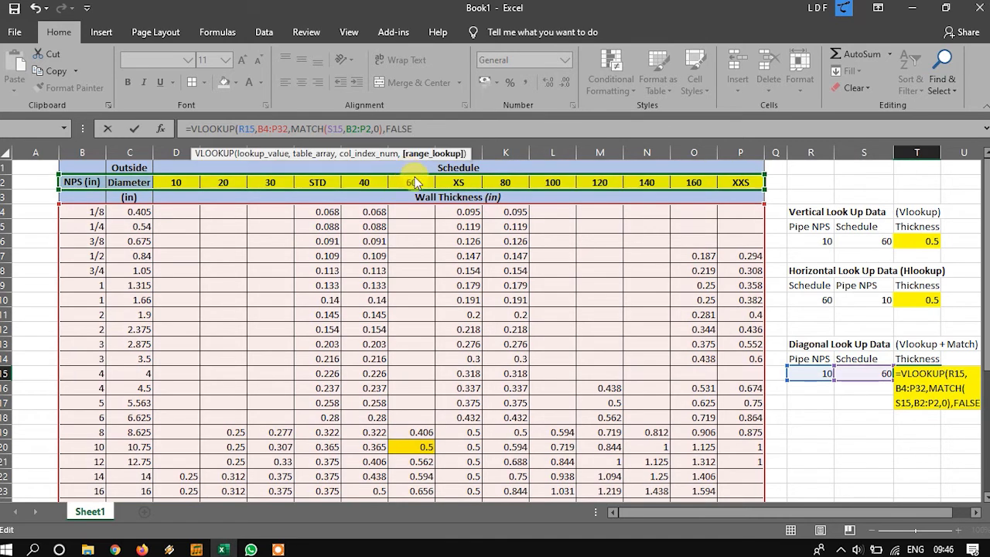
pyautogui.press('Return')
pyautogui.press('Return')
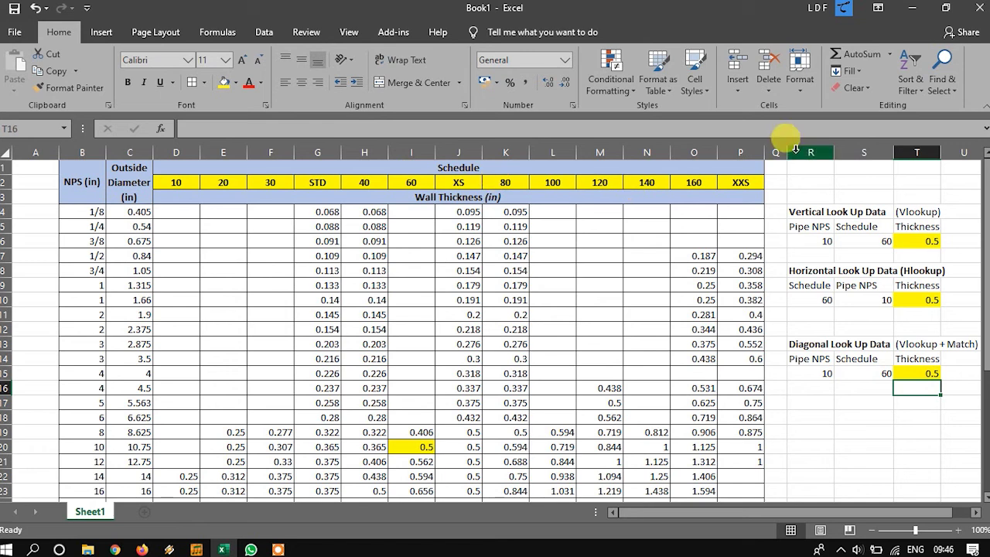
# Review the formulas in the three thickness cells T6, T10 and T15
pyautogui.click(918, 240)
pyautogui.click(911, 303)
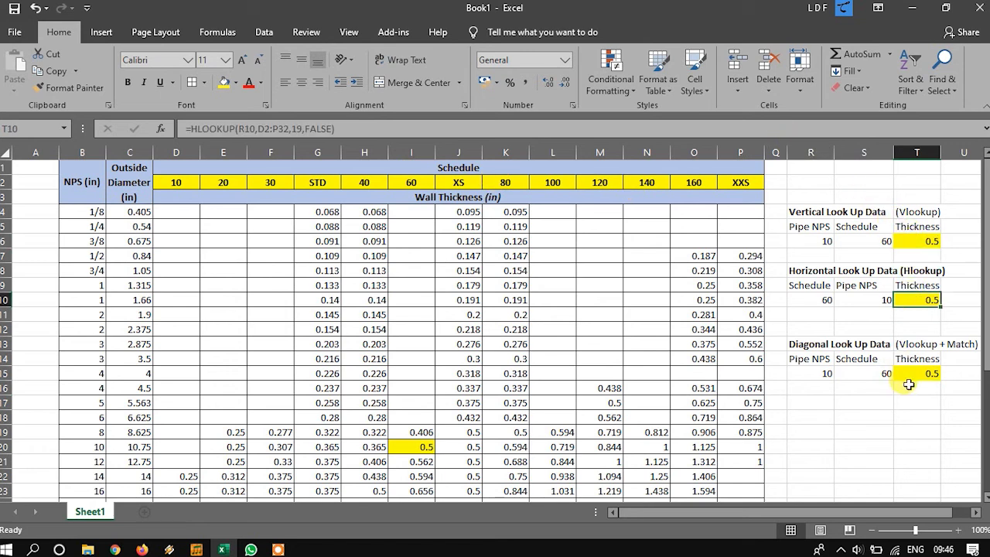
pyautogui.click(913, 376)
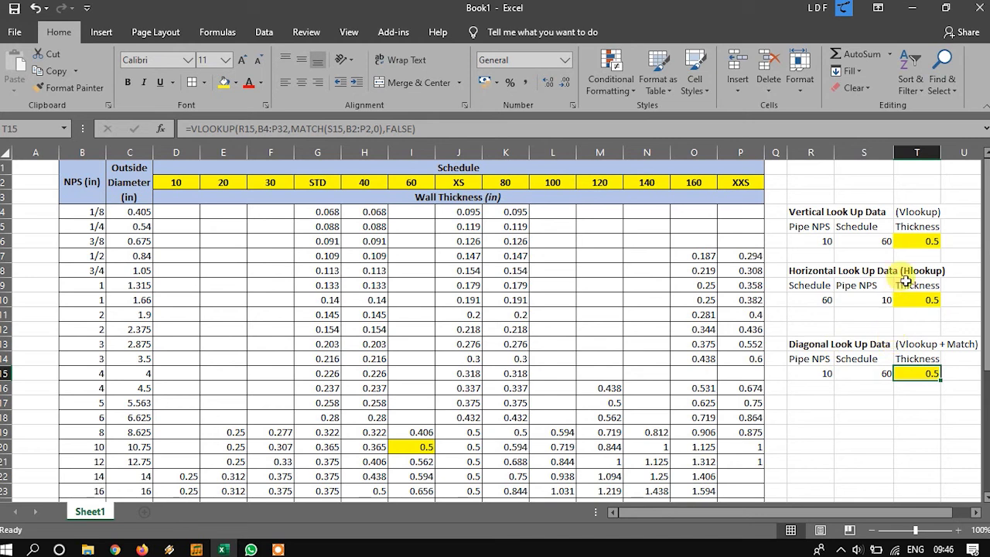
# Set the pipe NPS of the vertical look-up data in R6 to 12
pyautogui.click(915, 238)
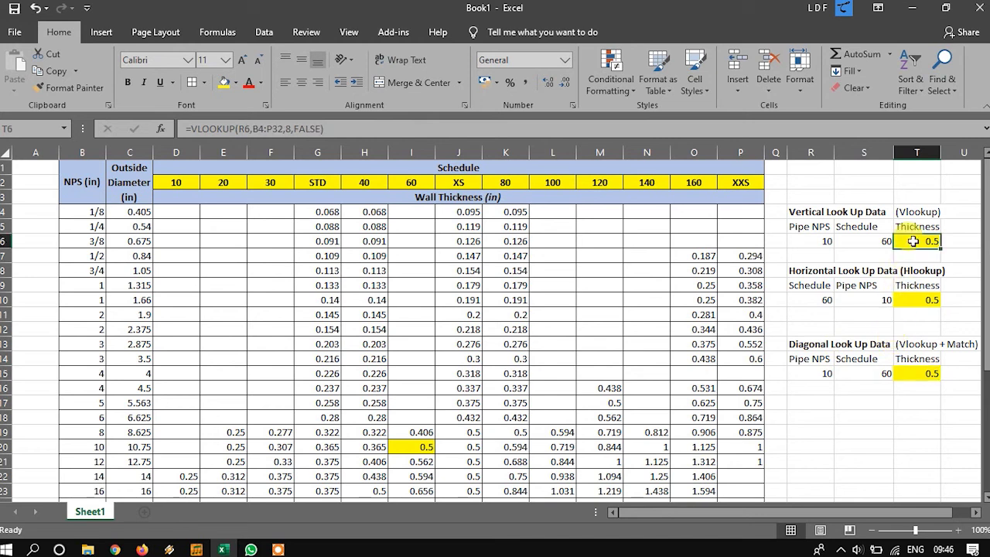
pyautogui.click(824, 241)
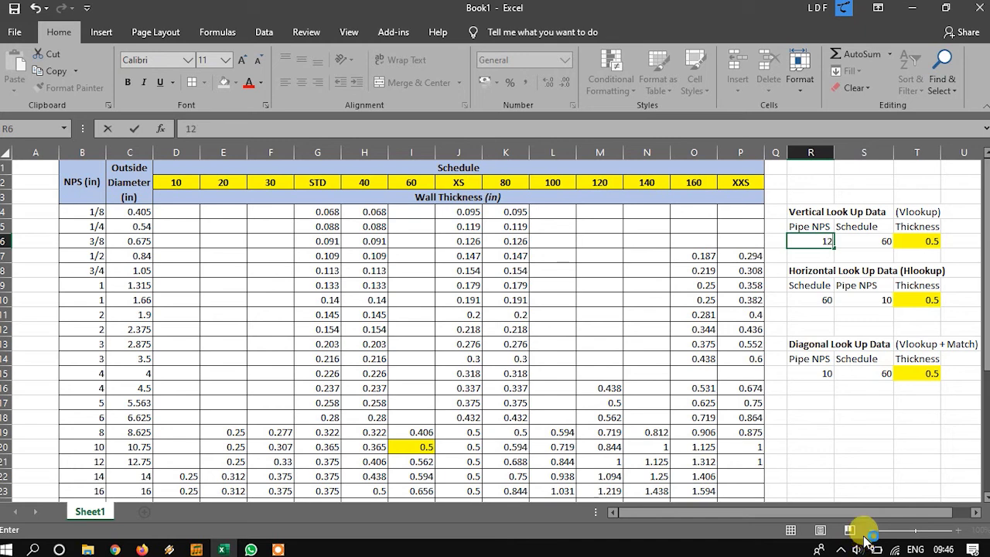
pyautogui.press('Return')
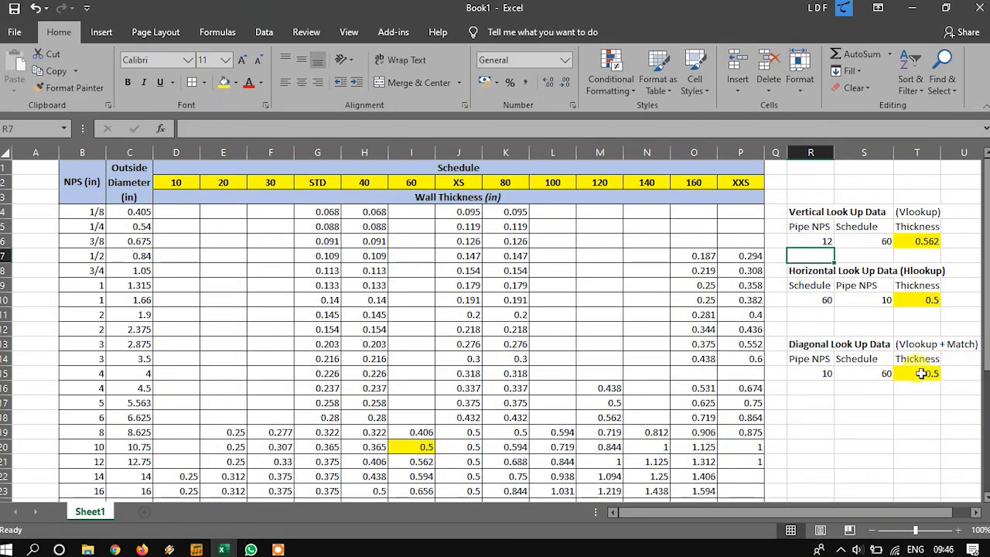
# Examine the schedule in S6, the Schedule 40 column header and the VLOOKUP formula in T6
pyautogui.click(865, 241)
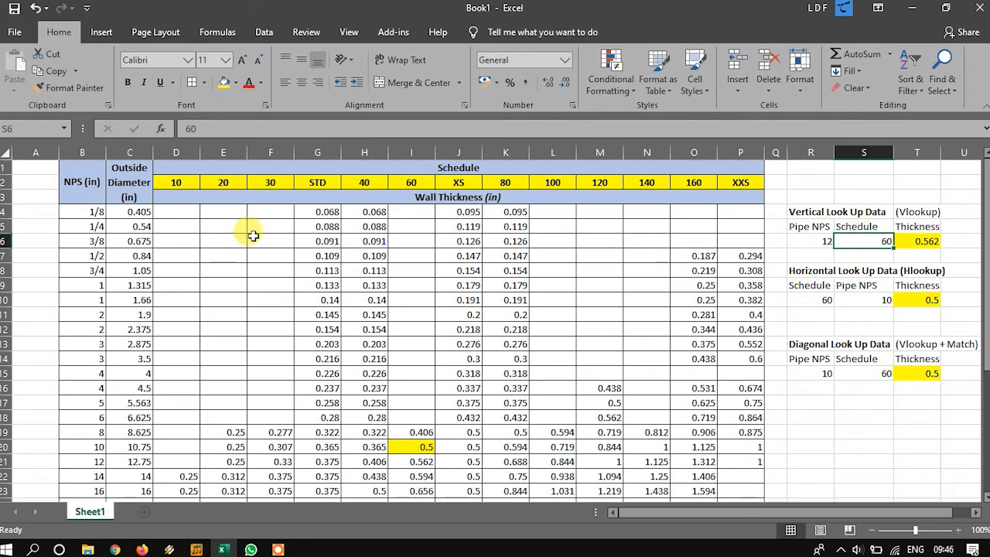
pyautogui.click(363, 184)
pyautogui.click(924, 241)
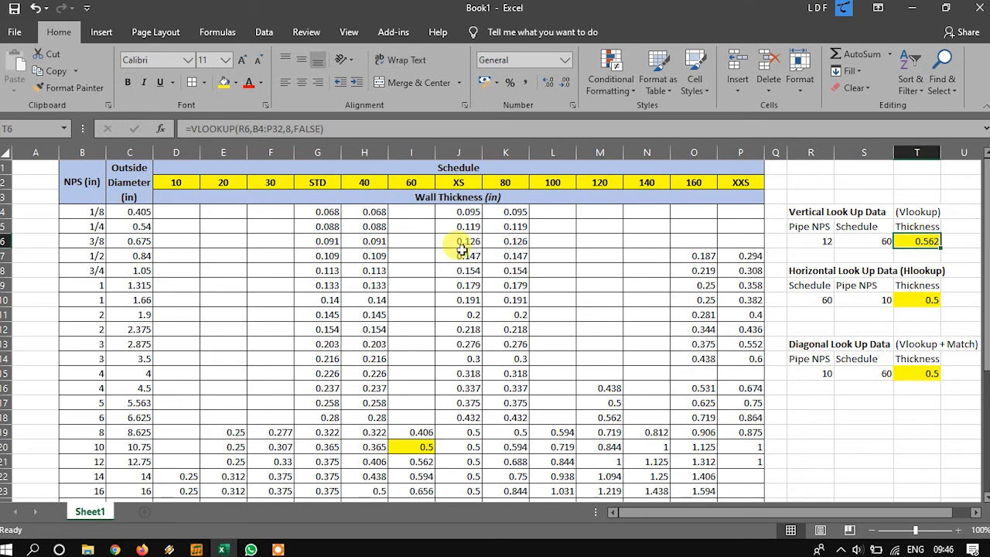
# Count the table columns from NPS to Schedule 40, set T6's VLOOKUP column index to the Schedule 40 column, and fill H21 yellow
pyautogui.click(96, 242)
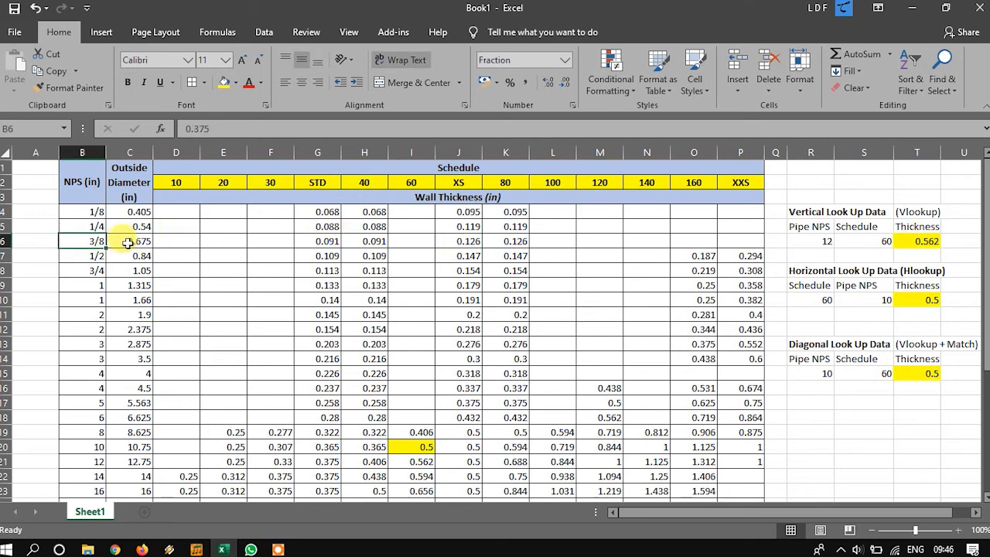
pyautogui.click(132, 242)
pyautogui.click(172, 242)
pyautogui.click(218, 244)
pyautogui.click(271, 241)
pyautogui.click(317, 242)
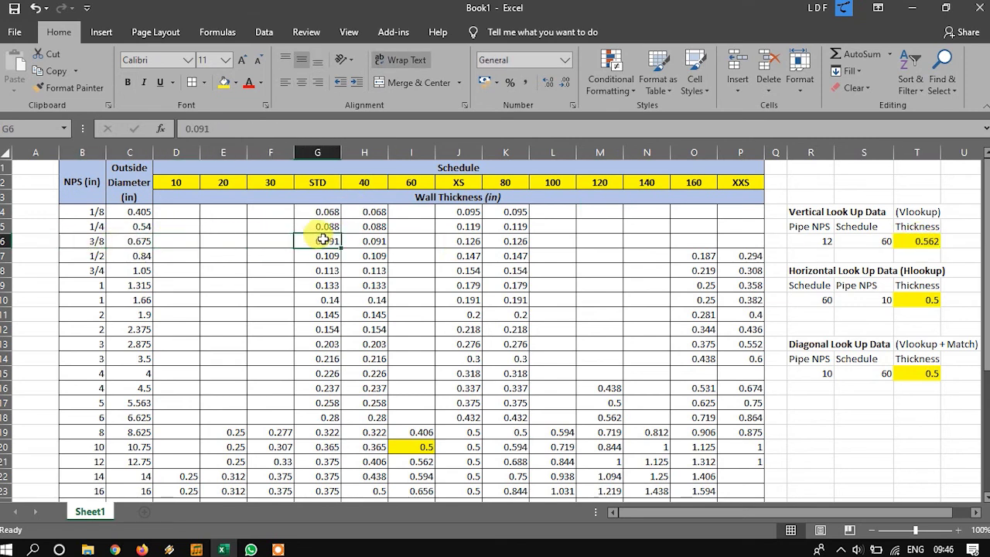
pyautogui.click(354, 242)
pyautogui.click(919, 241)
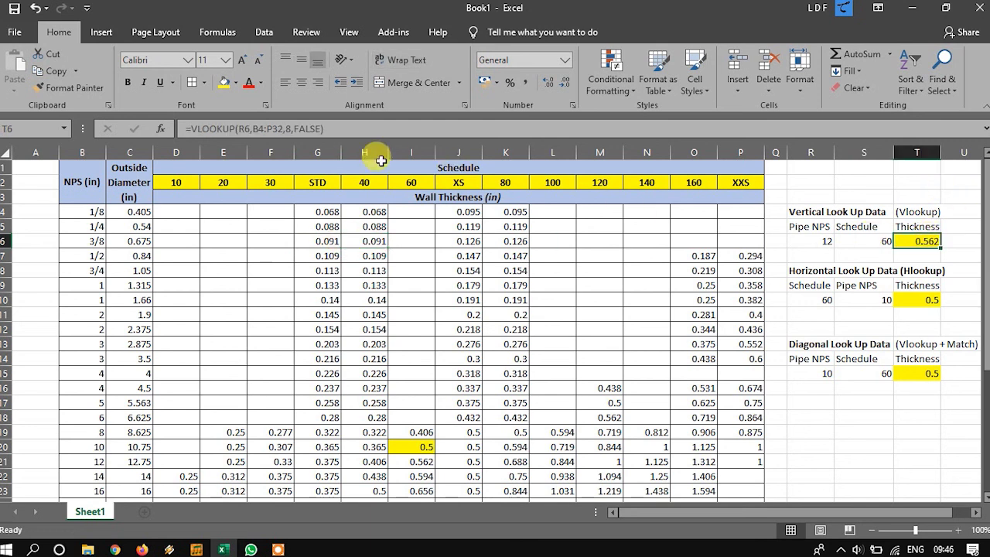
pyautogui.click(293, 128)
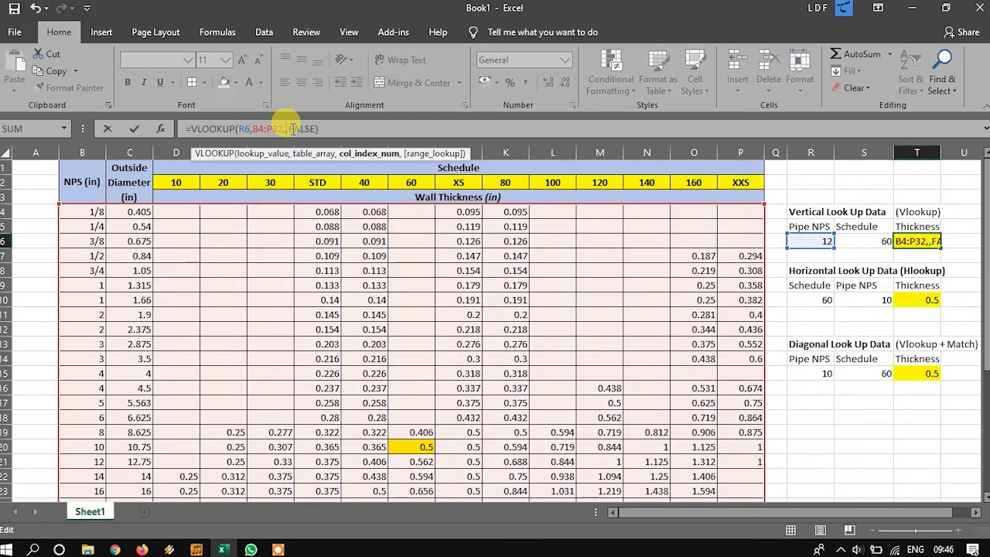
pyautogui.press('Return')
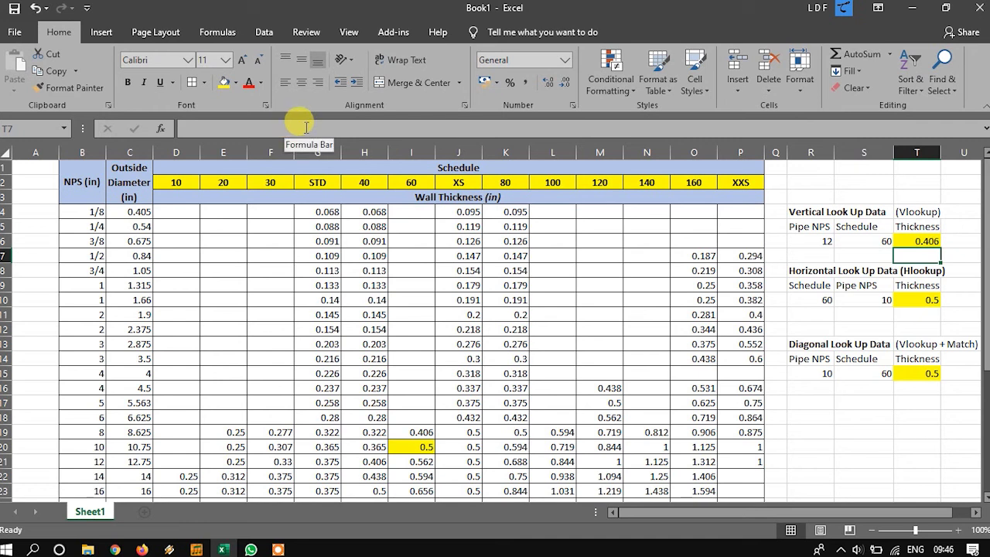
pyautogui.click(373, 461)
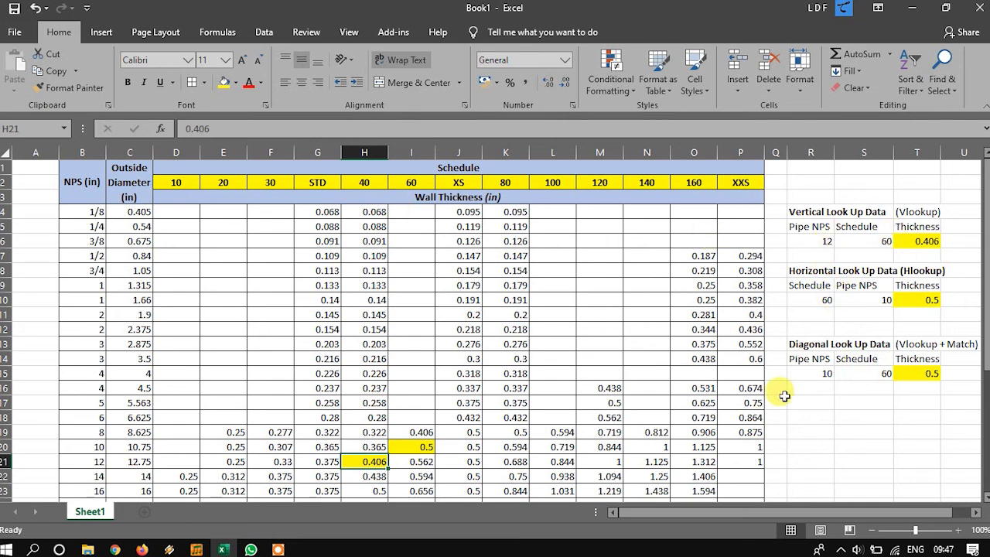
# Set the diagonal look-up data's pipe NPS in R15 to 12 and its schedule in S15 to 40
pyautogui.click(808, 371)
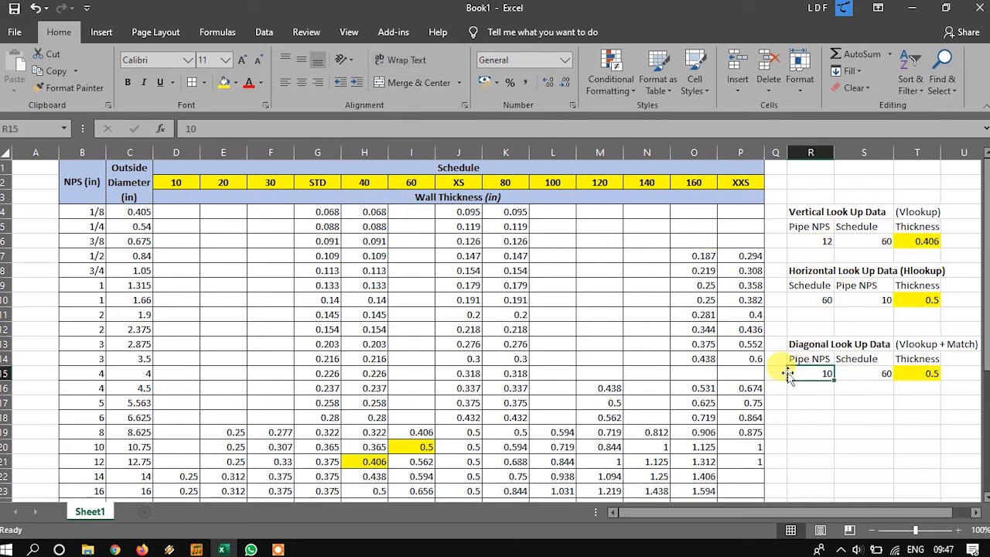
pyautogui.write('2')
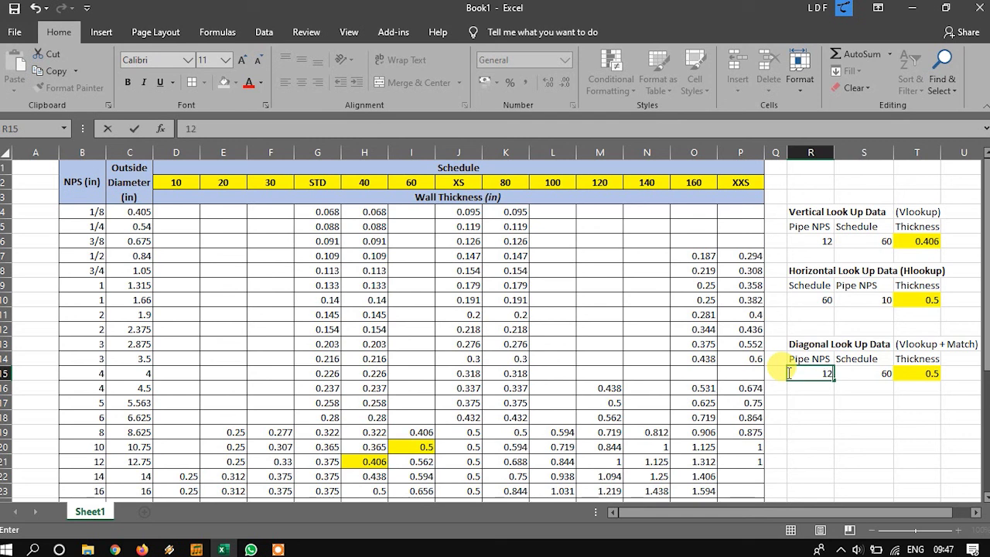
pyautogui.press('Tab')
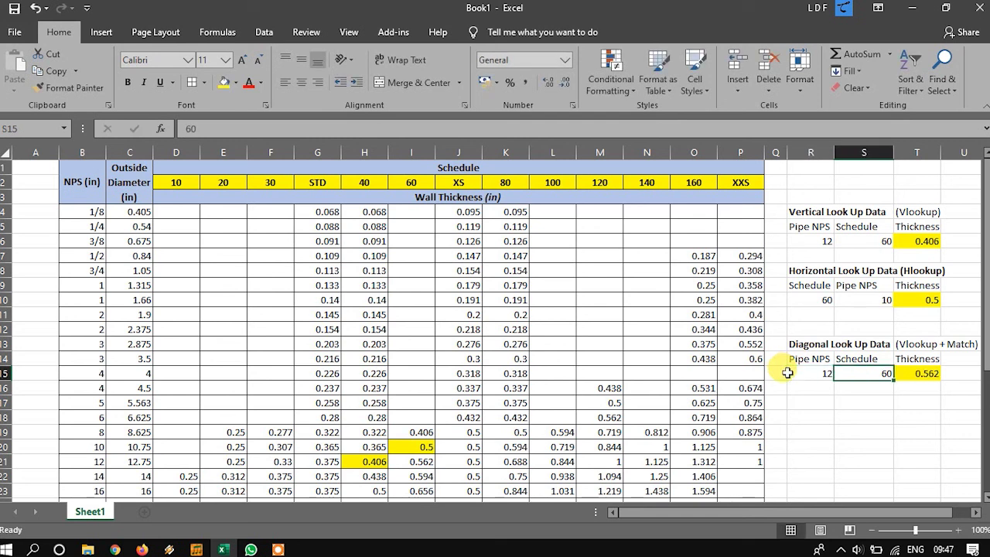
pyautogui.write('40')
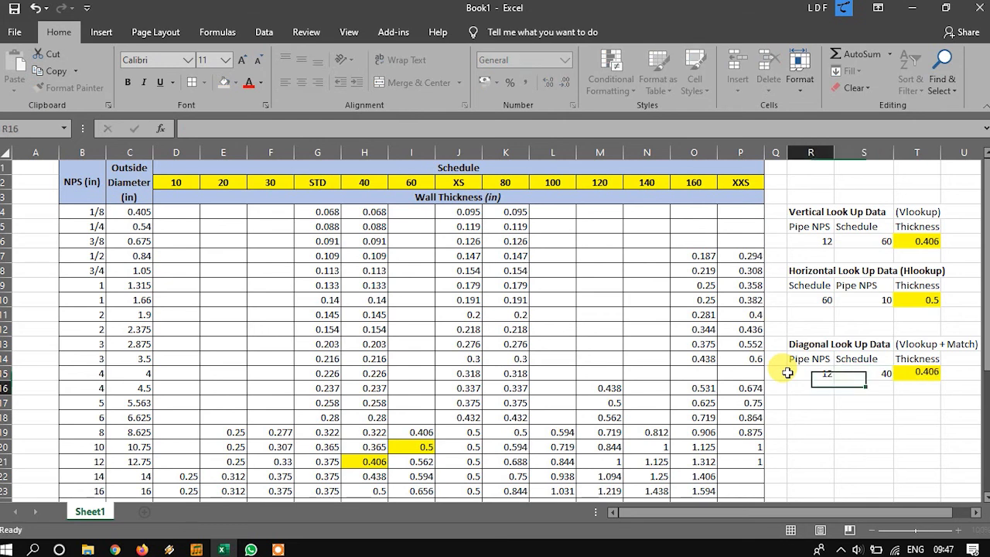
pyautogui.press('Return')
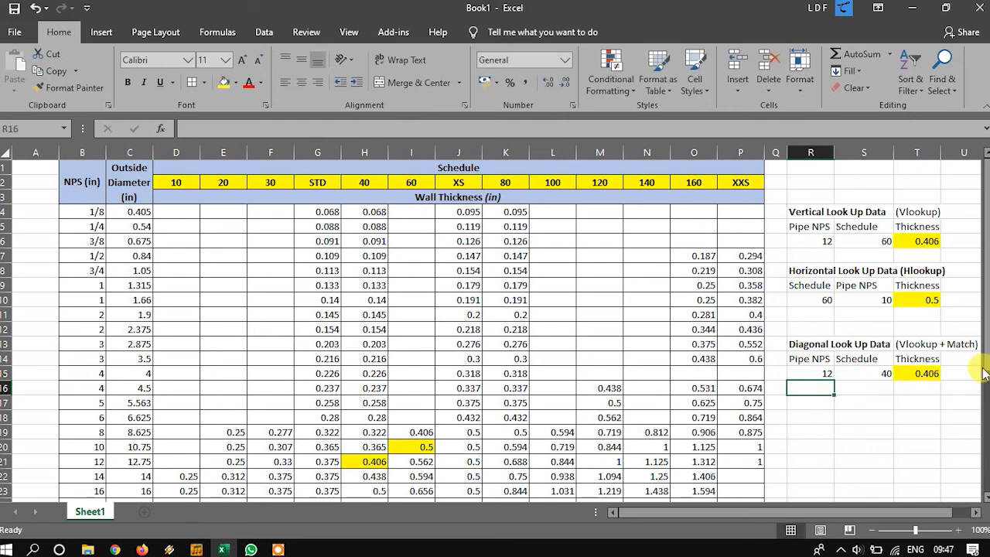
pyautogui.click(903, 415)
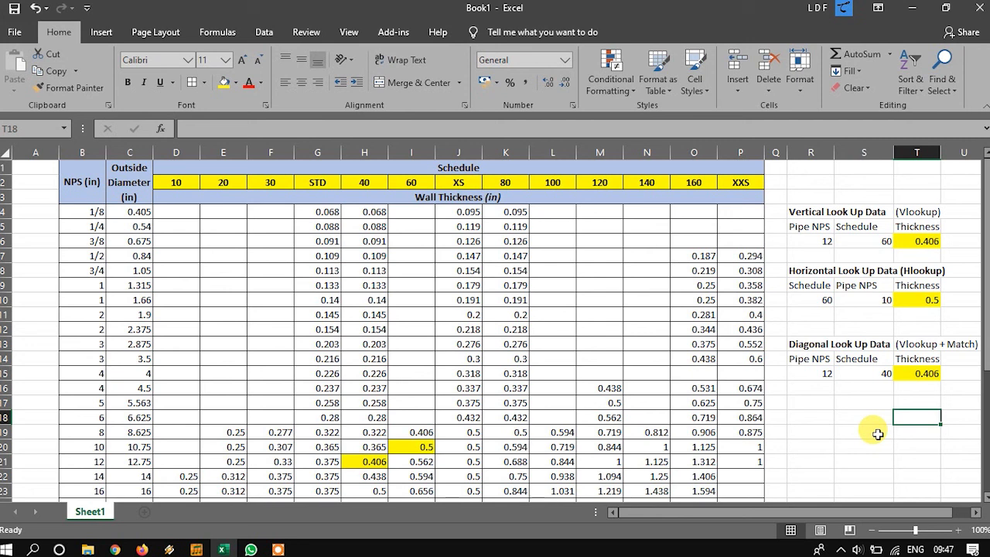
pyautogui.click(277, 549)
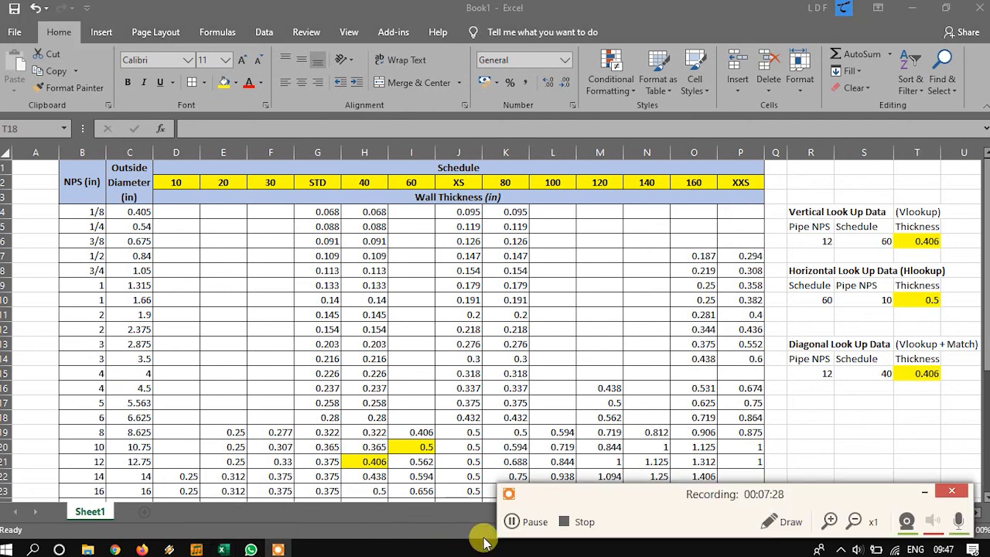
pyautogui.click(580, 523)
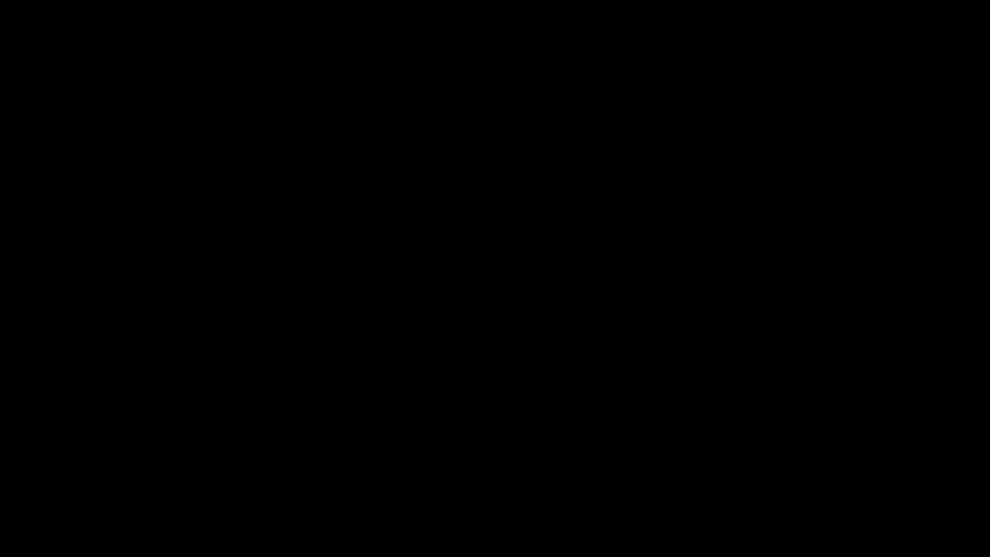